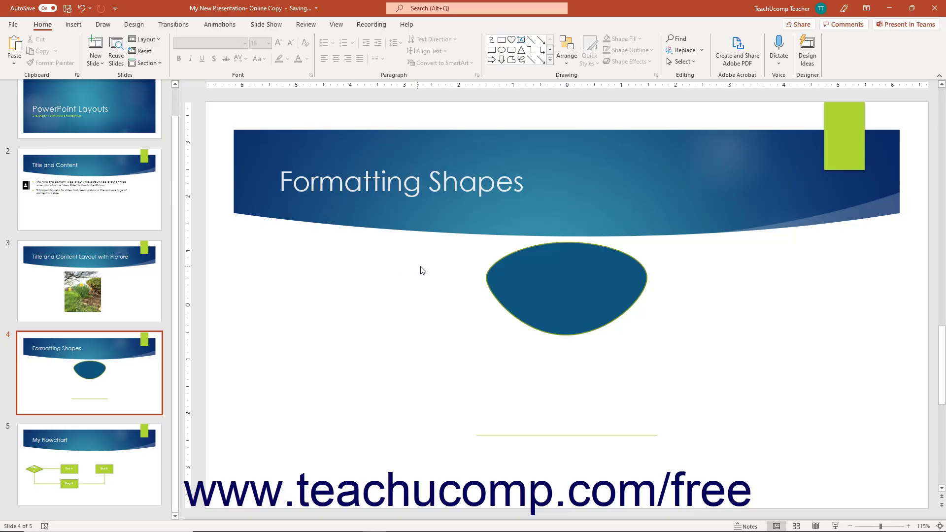
# Select the blue blob, then the slide's title placeholder.
pyautogui.click(535, 268)
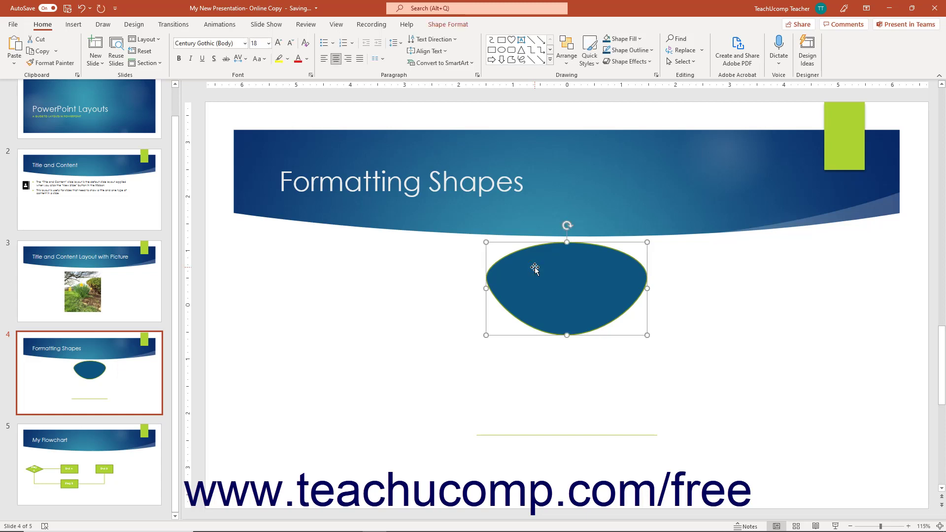
pyautogui.click(376, 177)
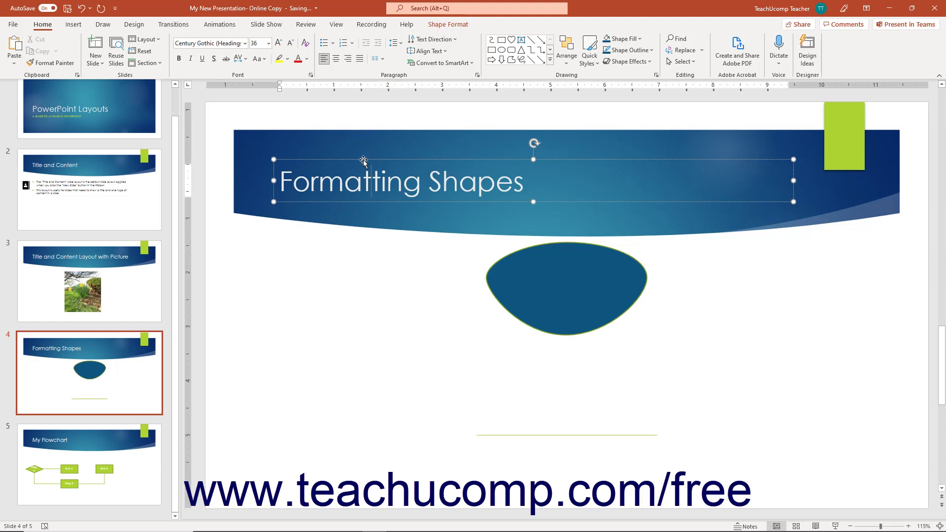
pyautogui.click(363, 160)
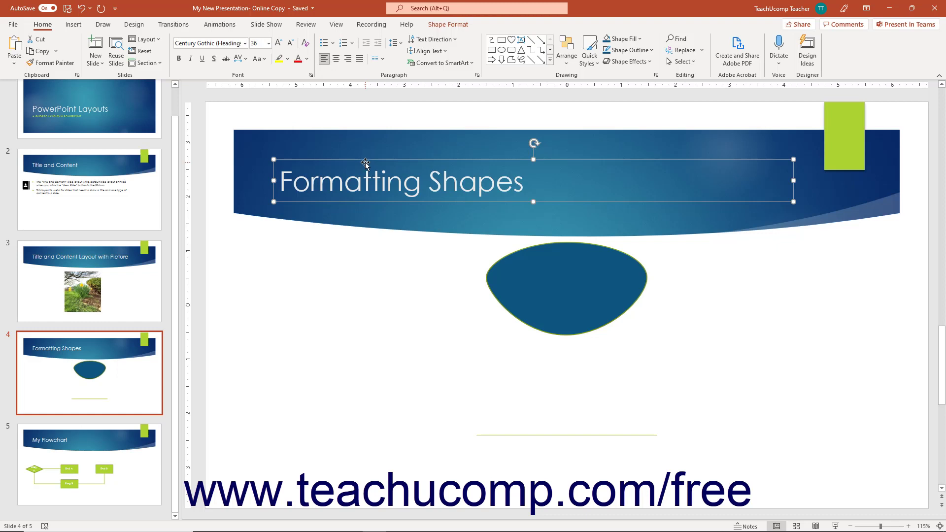
# Pick the heart from Recently Used Shapes in the Shape Format gallery.
pyautogui.click(447, 25)
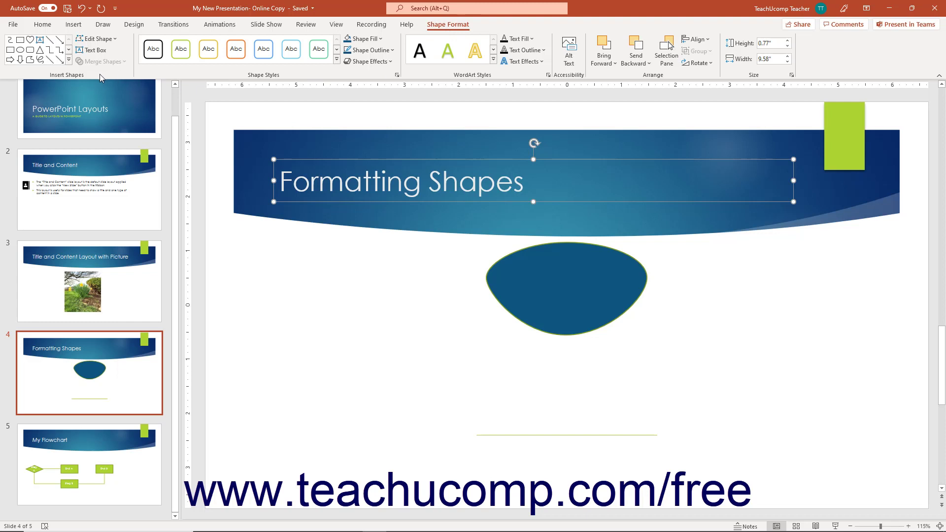
pyautogui.click(68, 60)
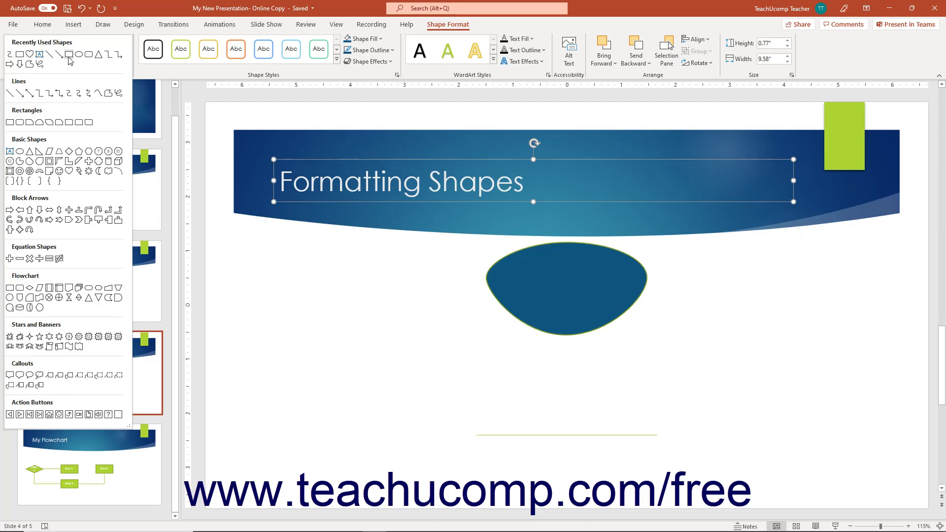
pyautogui.click(30, 53)
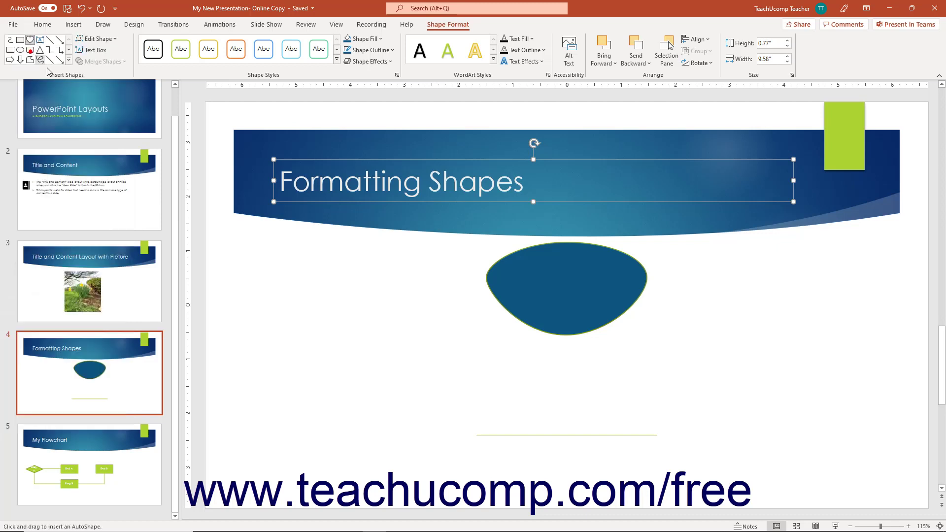
# Draw a heart left of the blue blob and change it into a lightning bolt.
pyautogui.moveTo(267, 273); pyautogui.dragTo(340, 367)
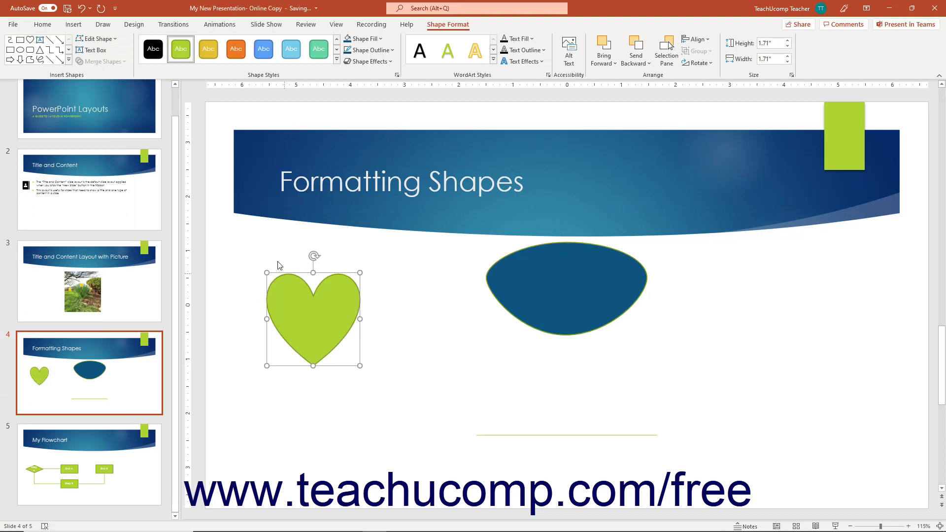
pyautogui.click(111, 42)
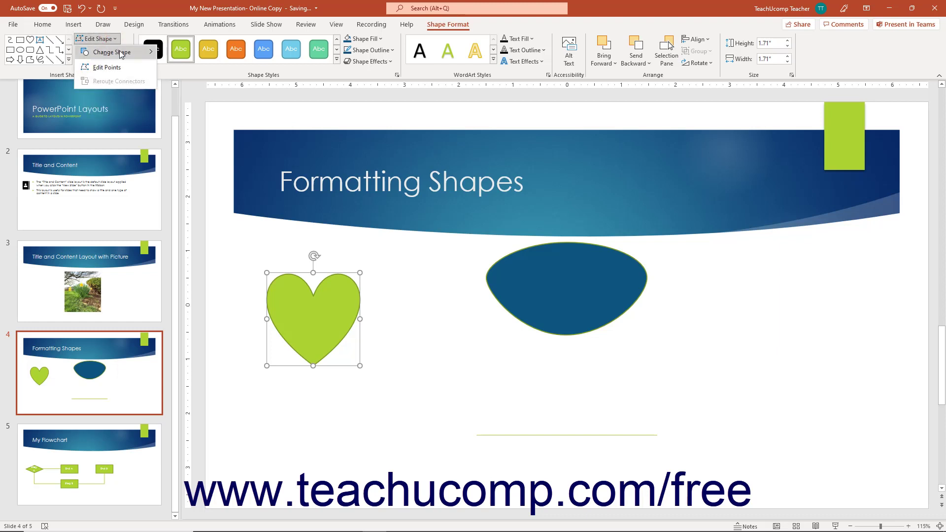
pyautogui.moveTo(120, 51)
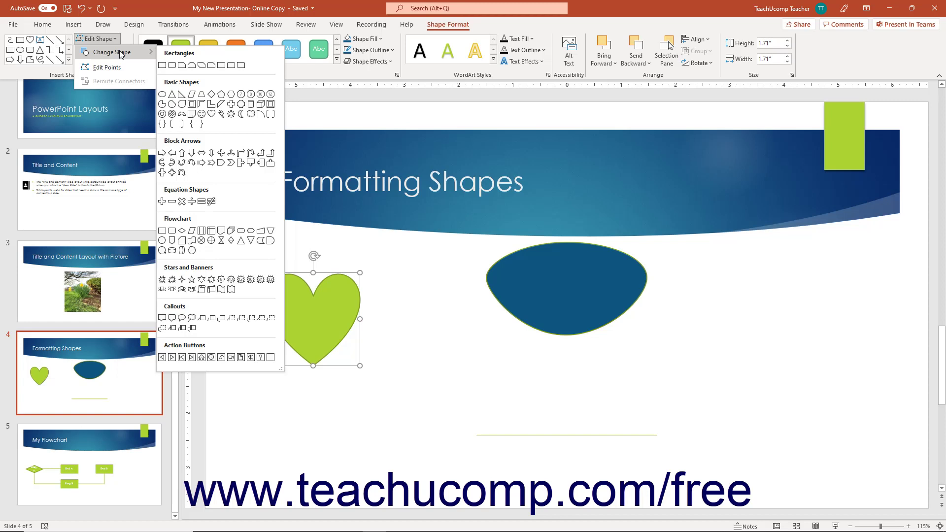
pyautogui.click(221, 114)
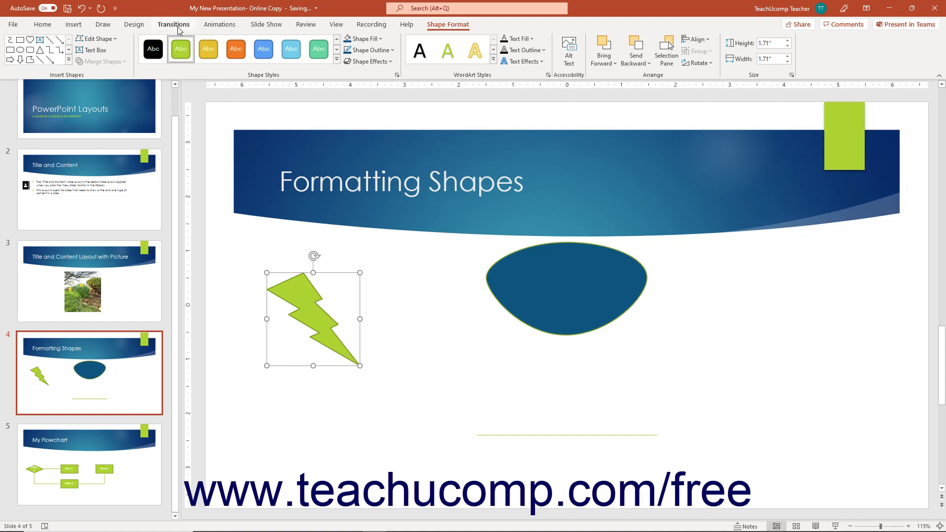
# Drag the lightning bolt's bottom vertex down-right with Edit Points, then go to slide 5.
pyautogui.click(112, 40)
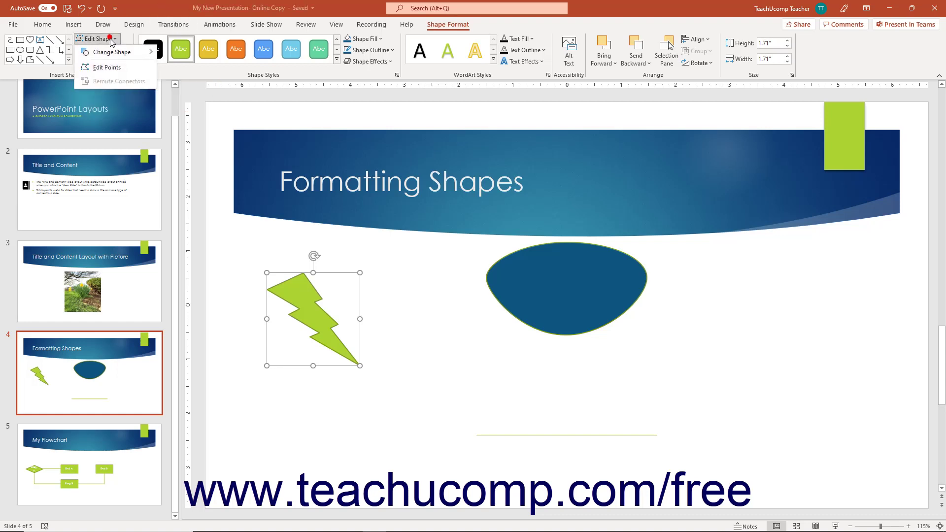
pyautogui.click(117, 68)
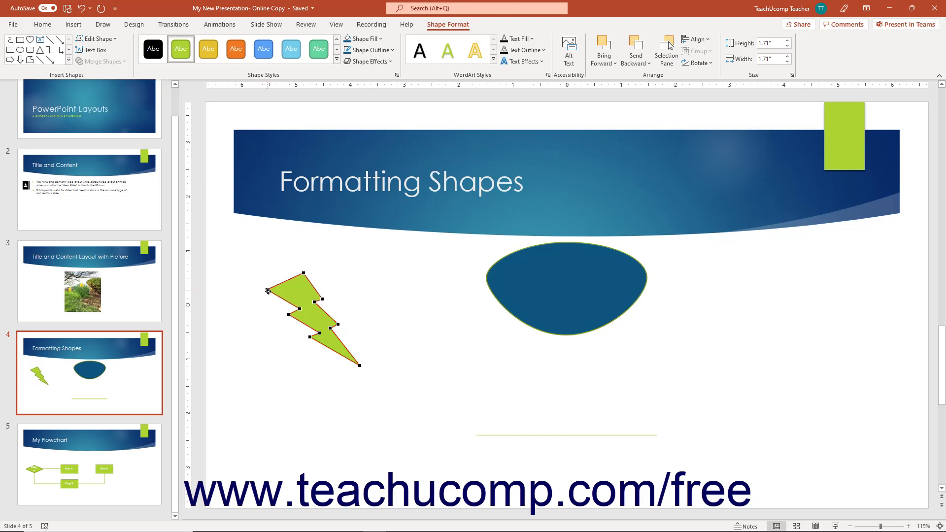
pyautogui.moveTo(359, 365); pyautogui.dragTo(399, 402)
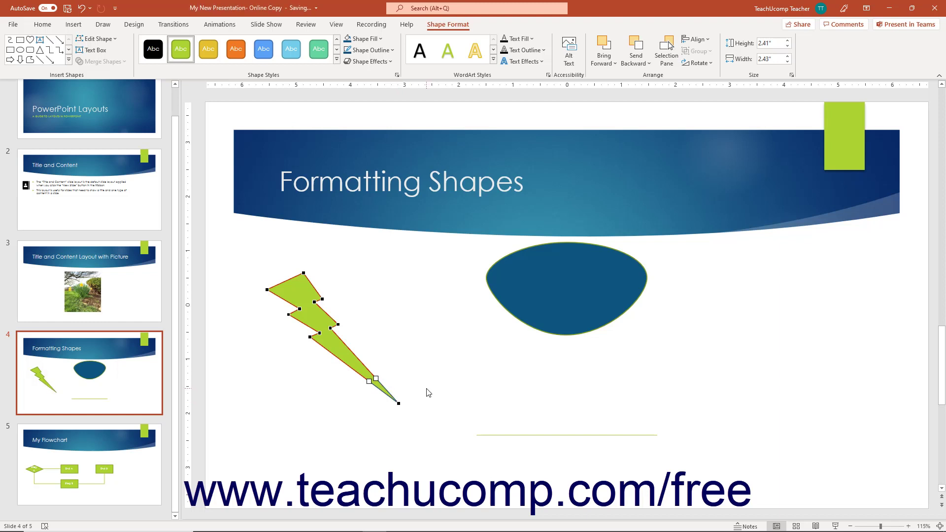
pyautogui.click(380, 338)
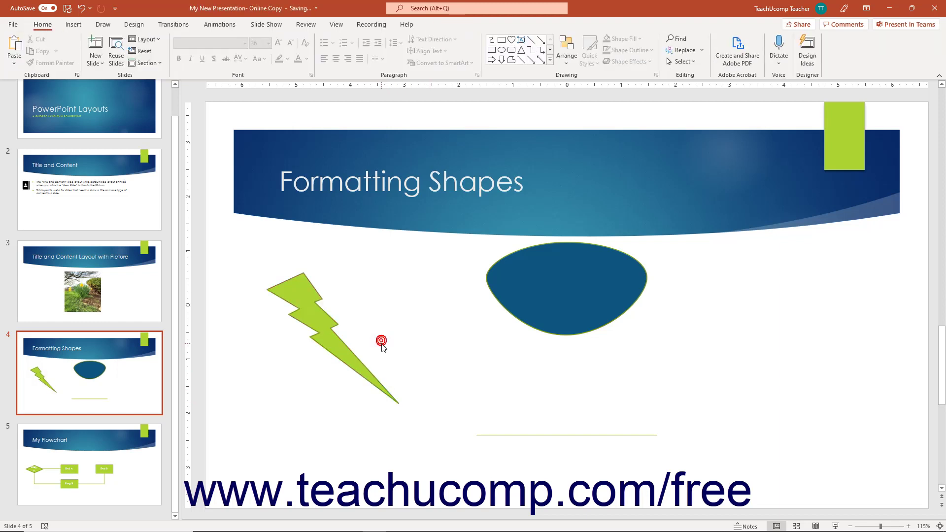
pyautogui.click(85, 451)
pyautogui.click(460, 391)
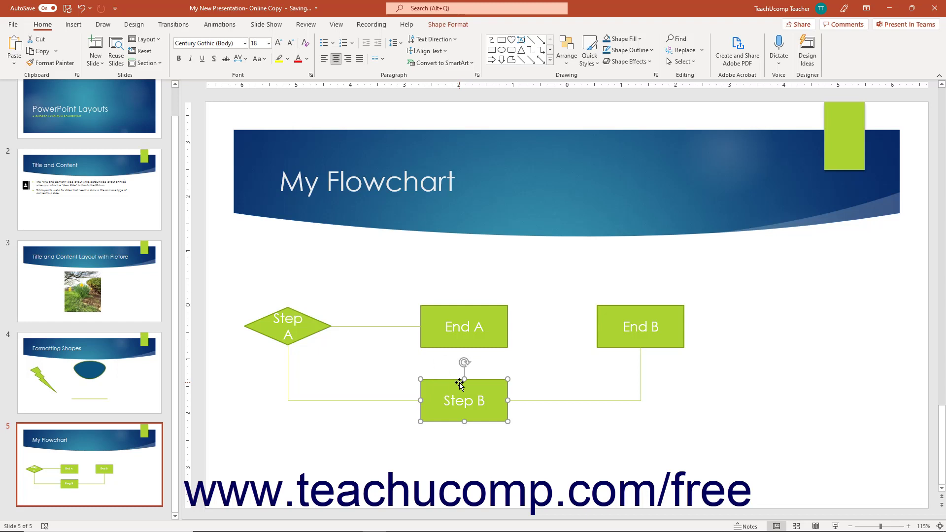
# Reroute the connectors attached to Step B into shorter elbow paths.
pyautogui.click(349, 400)
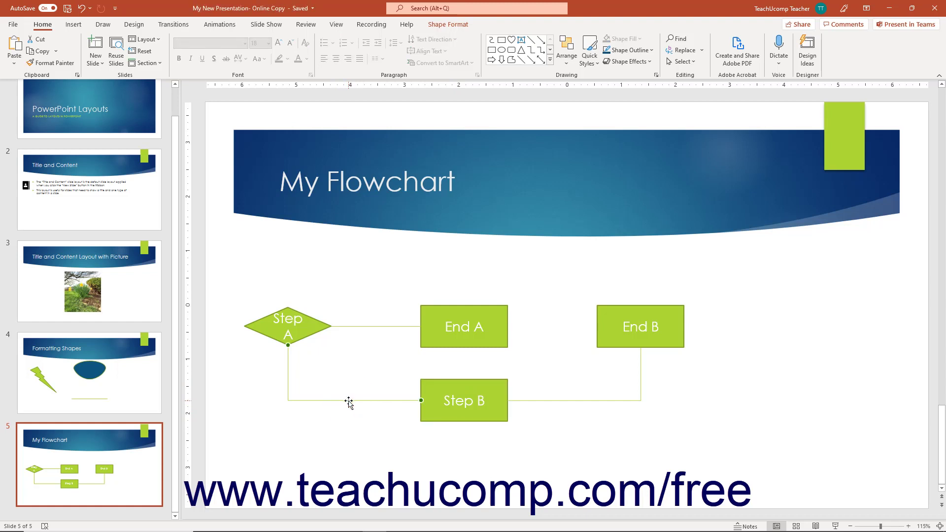
pyautogui.click(429, 380)
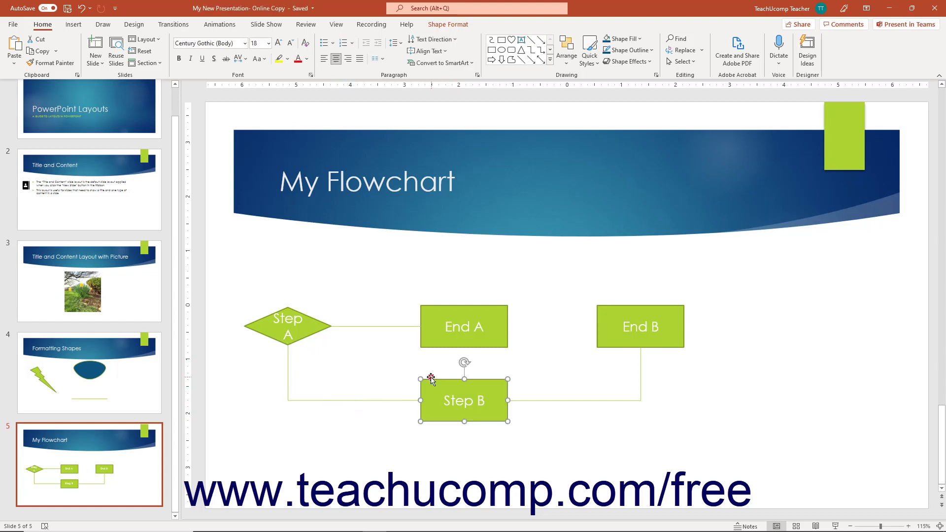
pyautogui.click(447, 25)
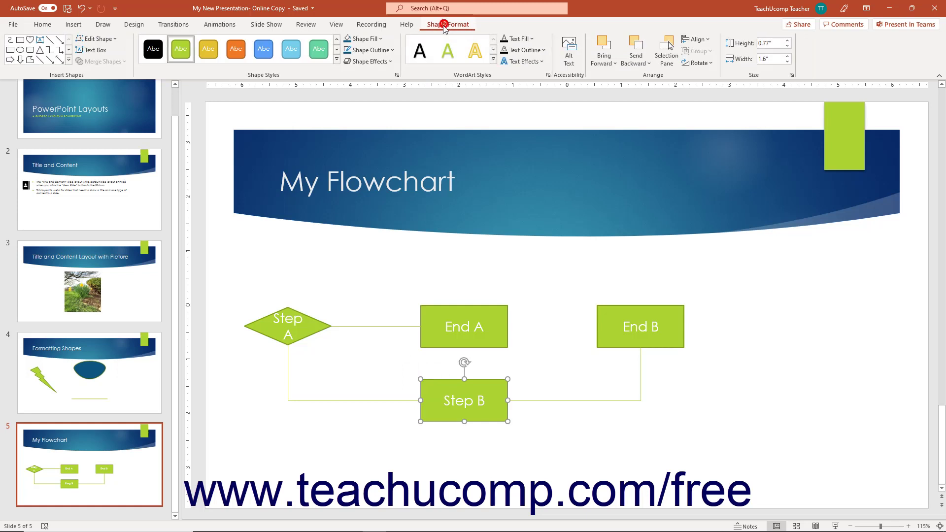
pyautogui.click(94, 39)
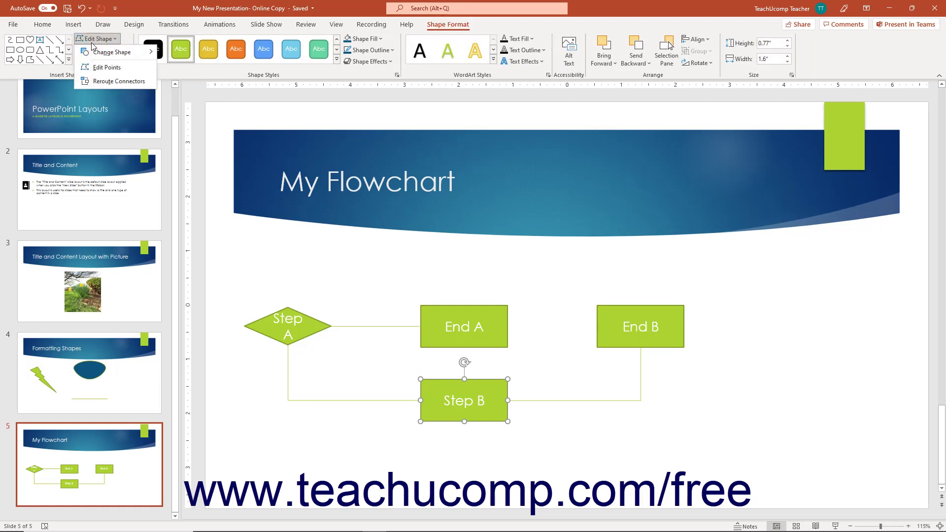
pyautogui.click(119, 81)
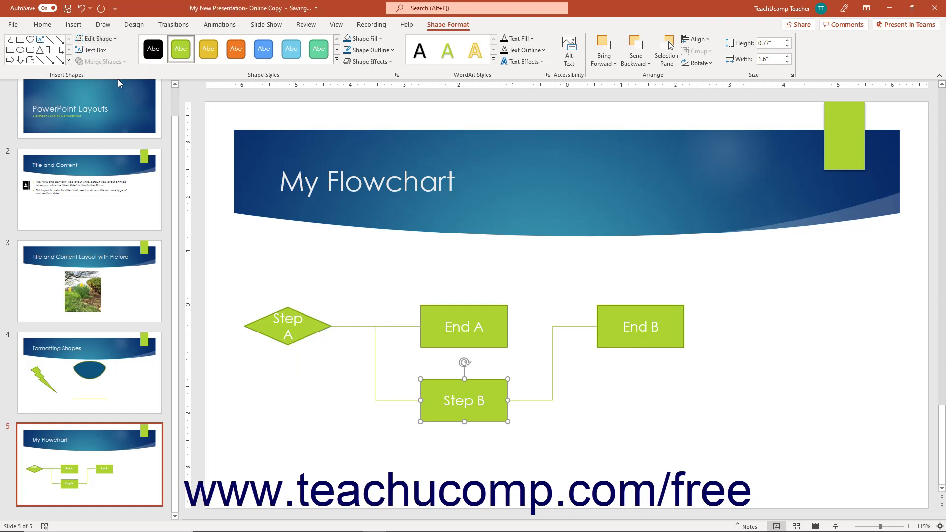
# On slide 4, add a text box reading 'This is text.' below the lightning bolt.
pyautogui.click(119, 380)
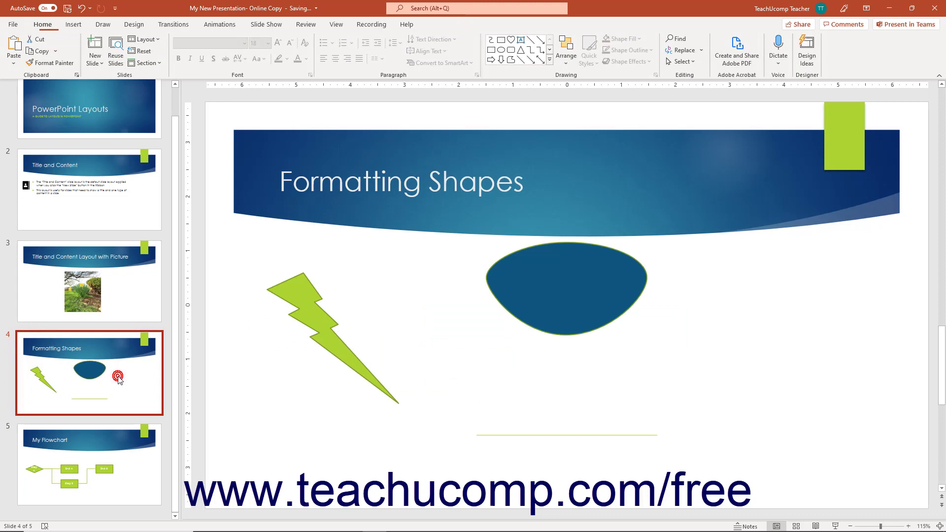
pyautogui.click(295, 298)
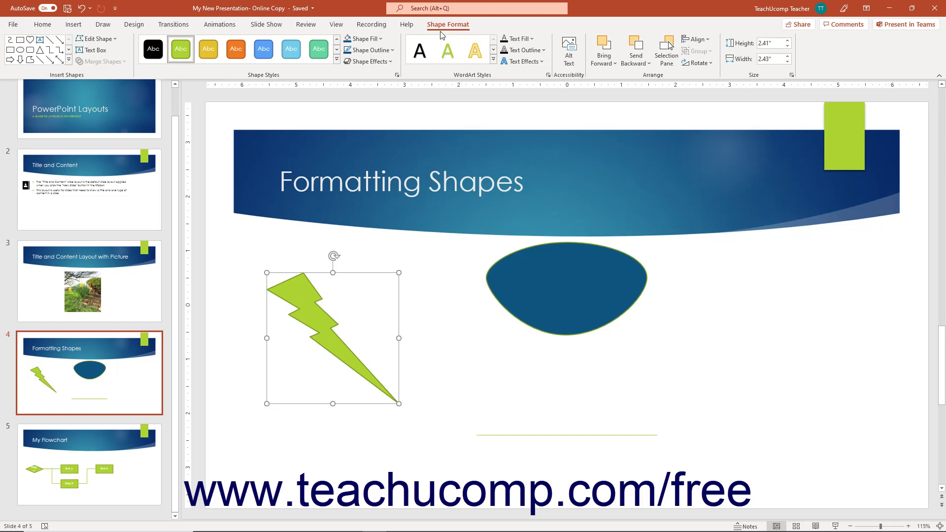
pyautogui.click(93, 52)
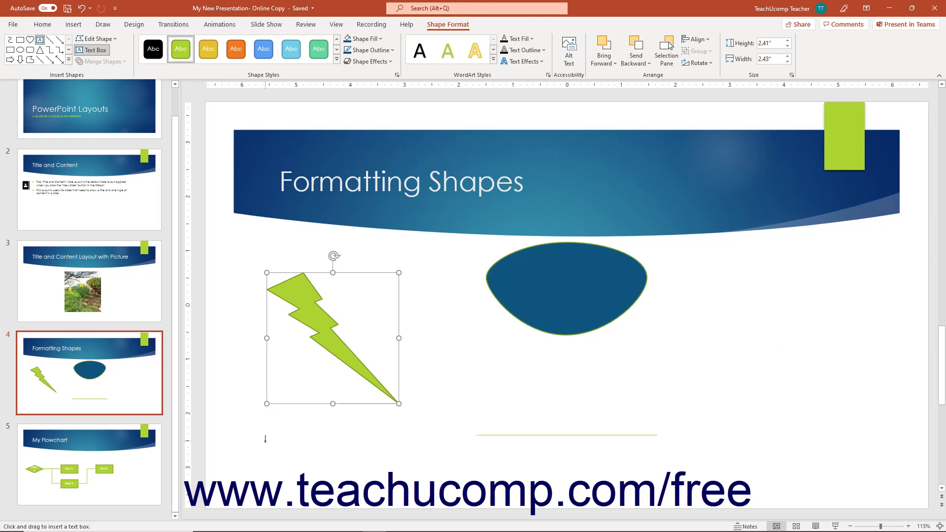
pyautogui.moveTo(270, 436); pyautogui.dragTo(378, 477)
pyautogui.write('Th')
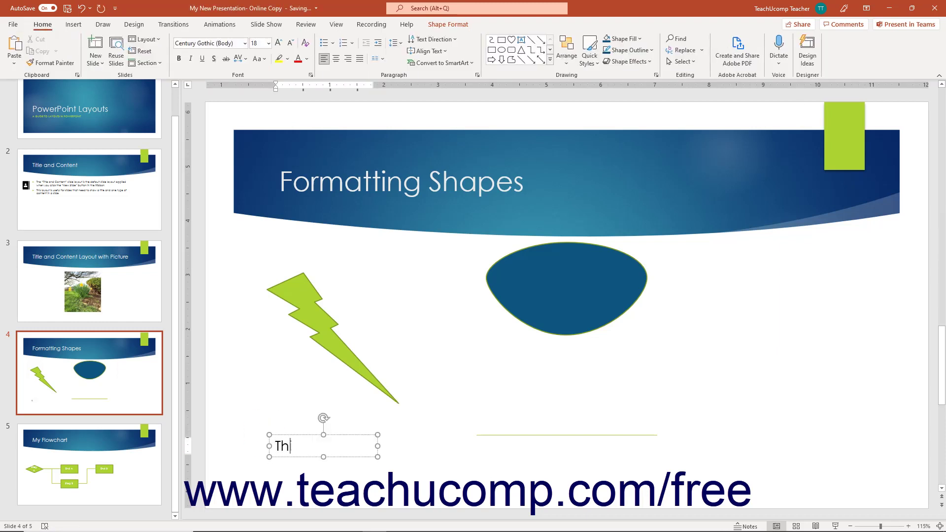
pyautogui.write('is is text.')
pyautogui.click(251, 450)
pyautogui.click(583, 291)
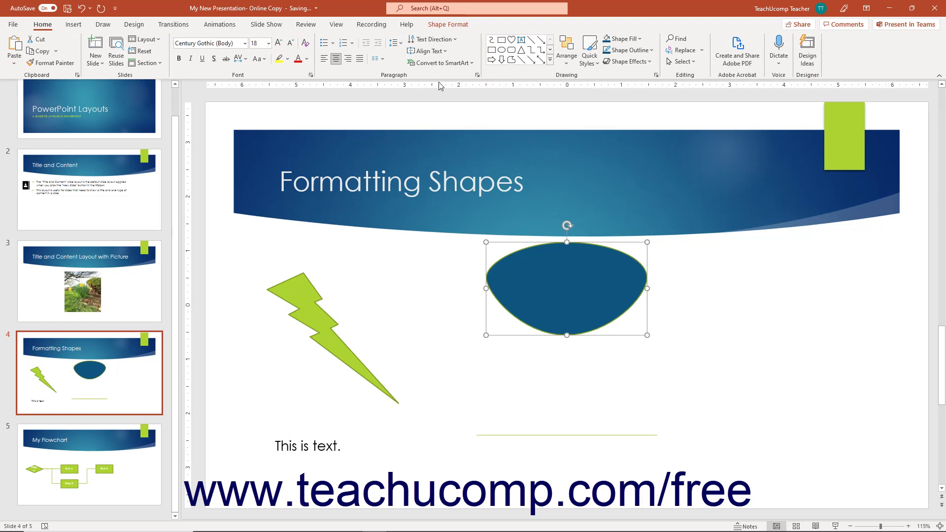
# Give the blob a light blue shape style and show its Shape Fill colours.
pyautogui.click(451, 25)
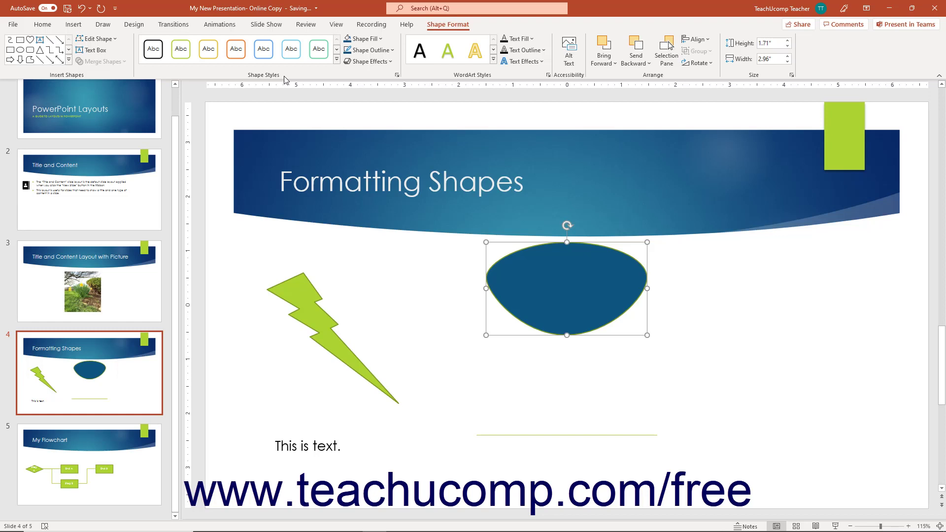
pyautogui.click(336, 49)
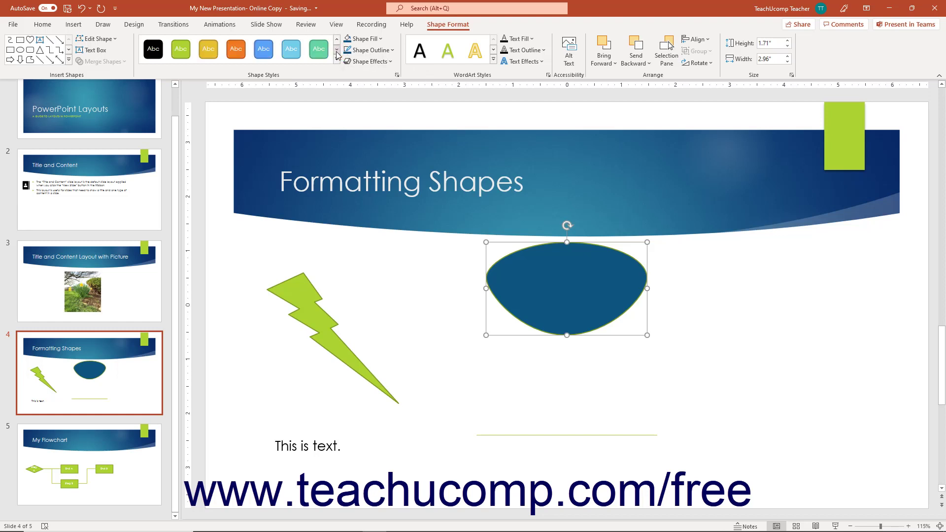
pyautogui.click(269, 53)
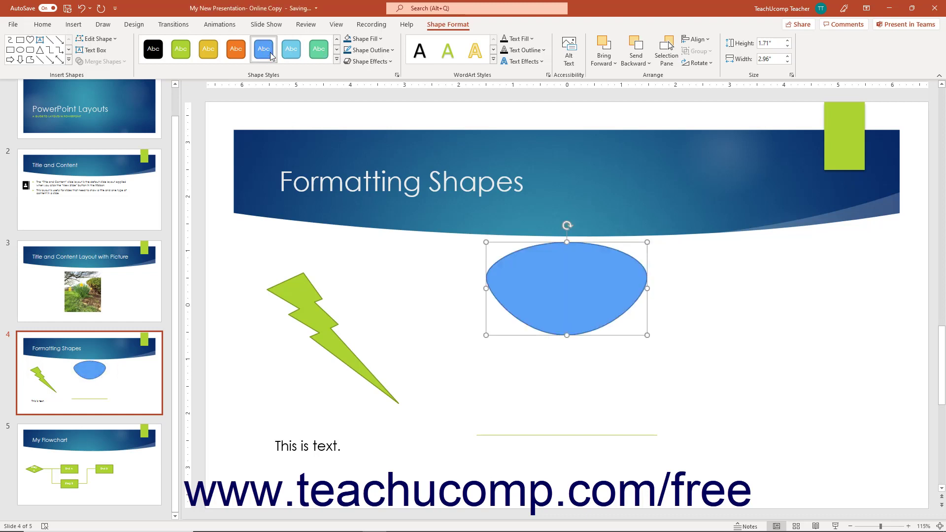
pyautogui.click(364, 40)
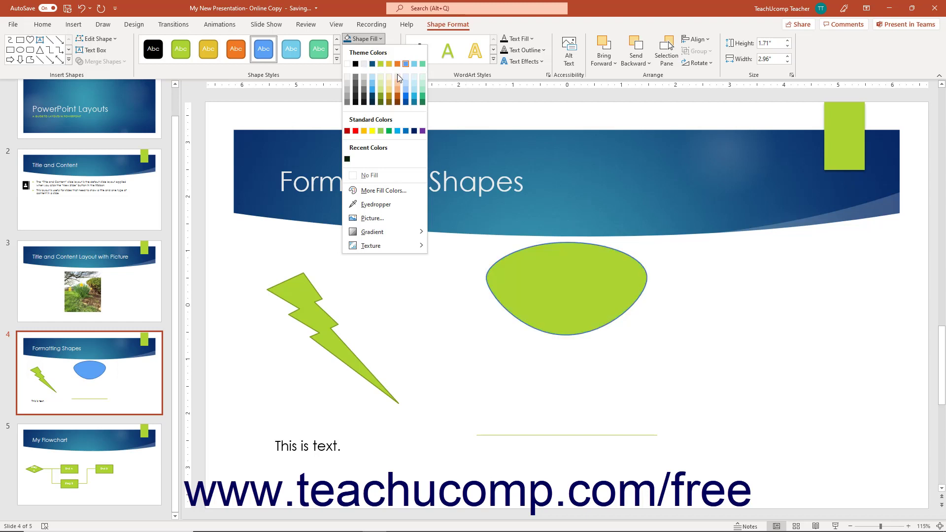
# Fill the blob with a custom orange-red colour, RGB 242/94/54 (#F25E36).
pyautogui.click(398, 97)
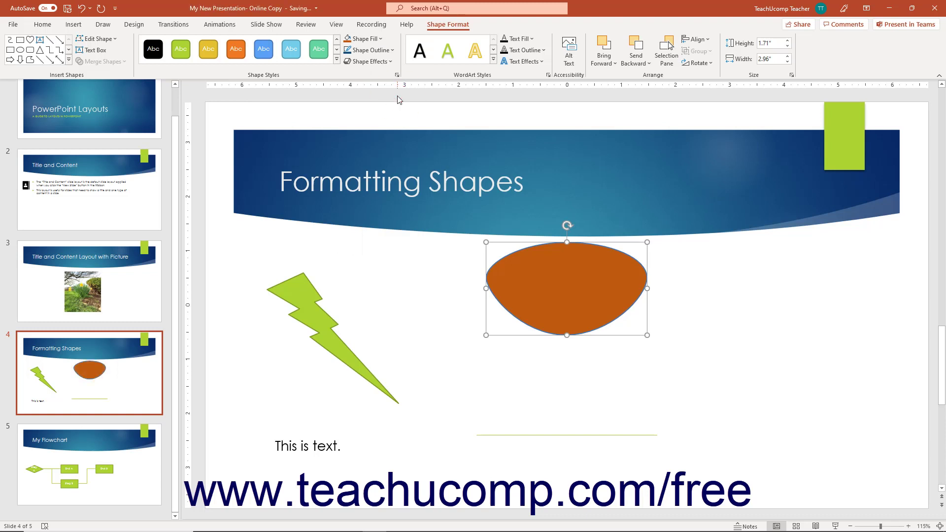
pyautogui.click(366, 39)
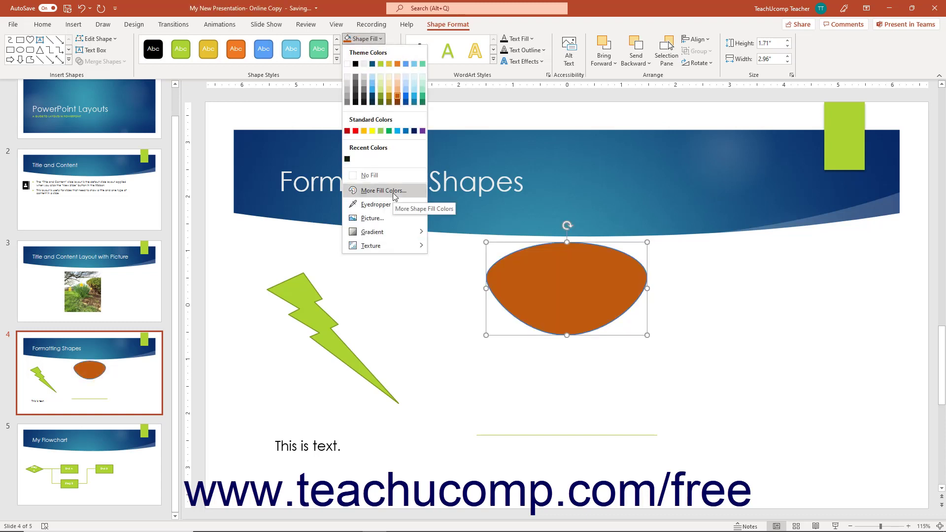
pyautogui.click(394, 196)
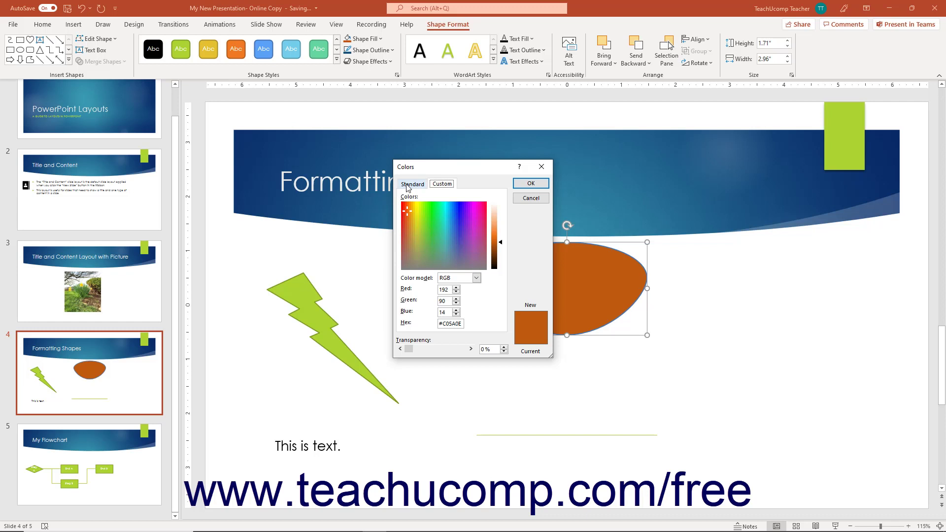
pyautogui.click(411, 185)
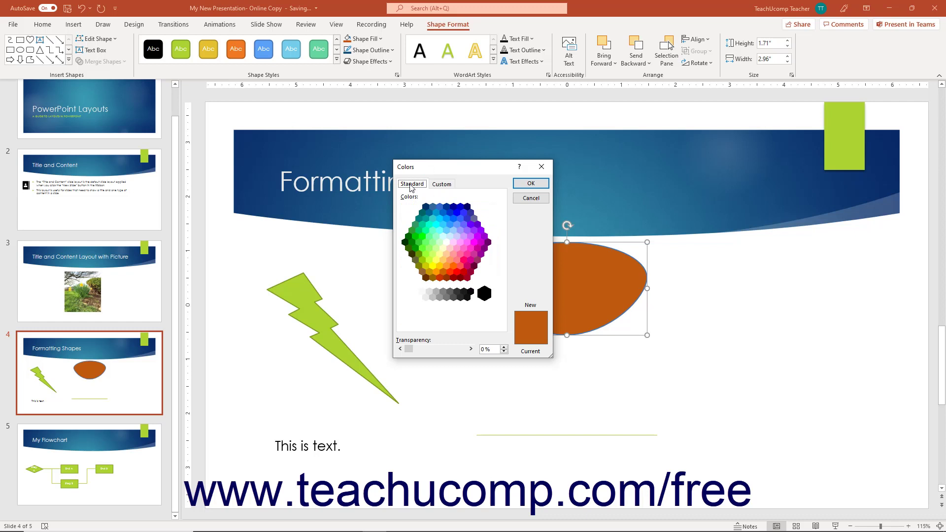
pyautogui.click(449, 247)
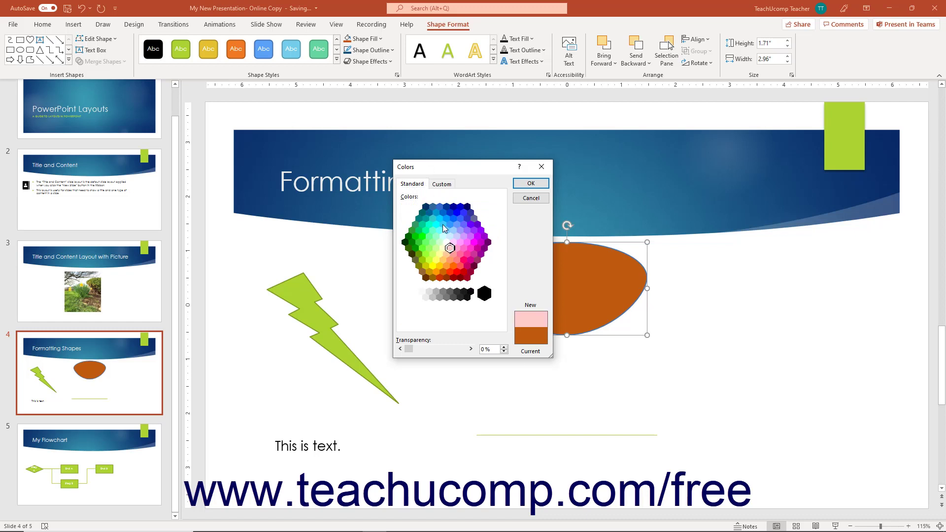
pyautogui.click(441, 183)
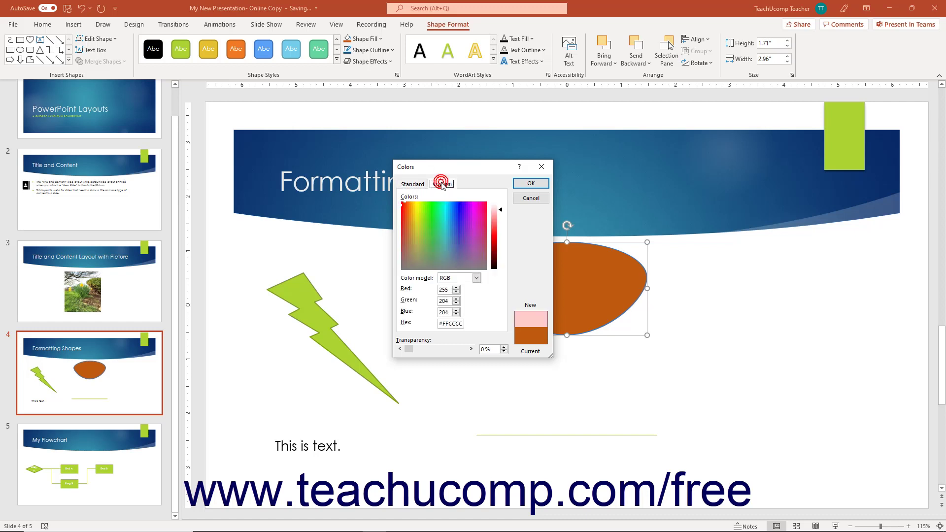
pyautogui.click(404, 209)
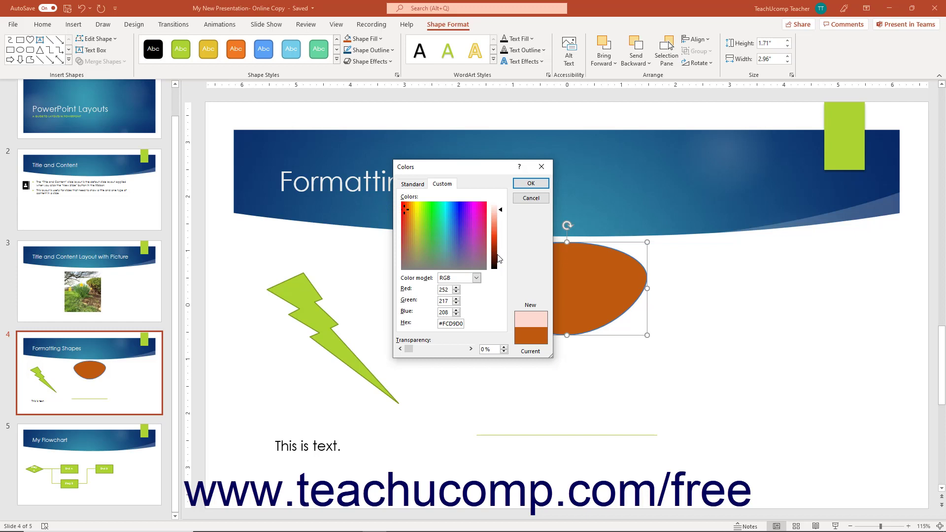
pyautogui.moveTo(500, 212); pyautogui.dragTo(499, 234)
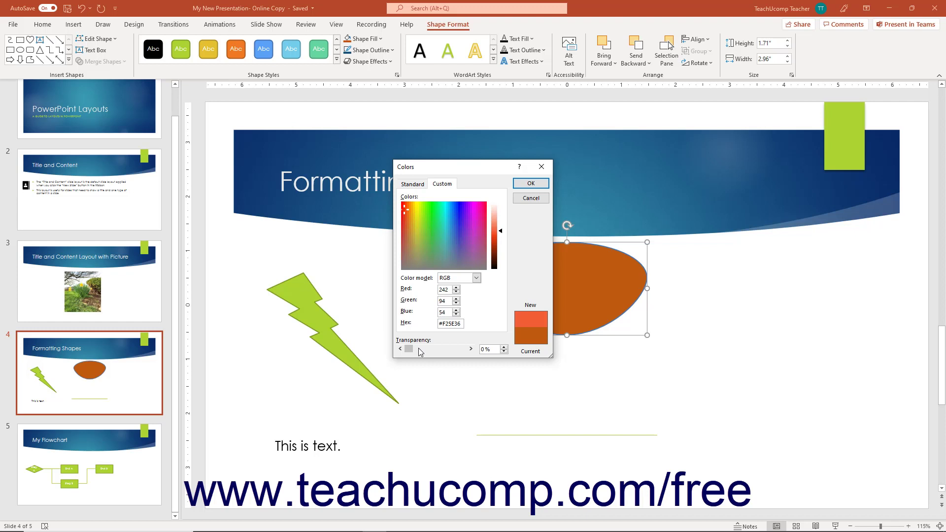
pyautogui.click(527, 185)
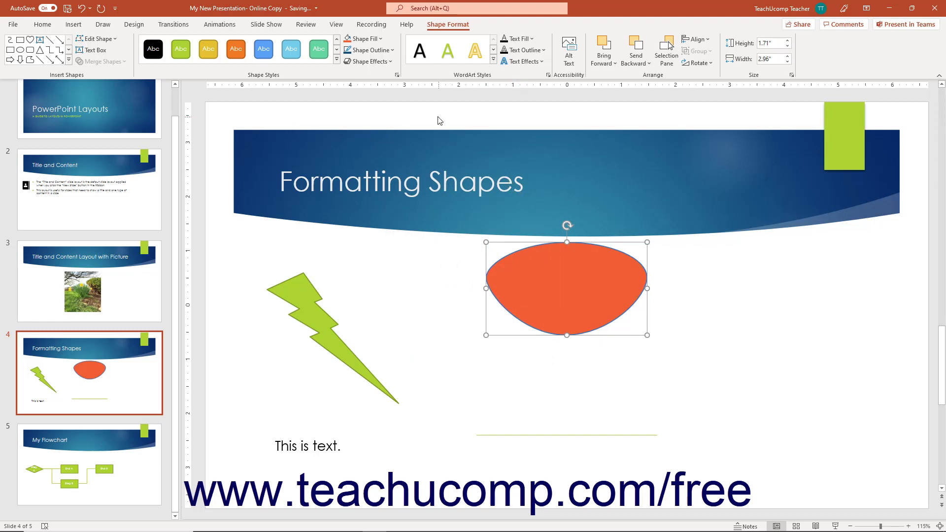
# Remove the blob's fill, then fill it with the picture IMG_1510 from a file.
pyautogui.click(374, 40)
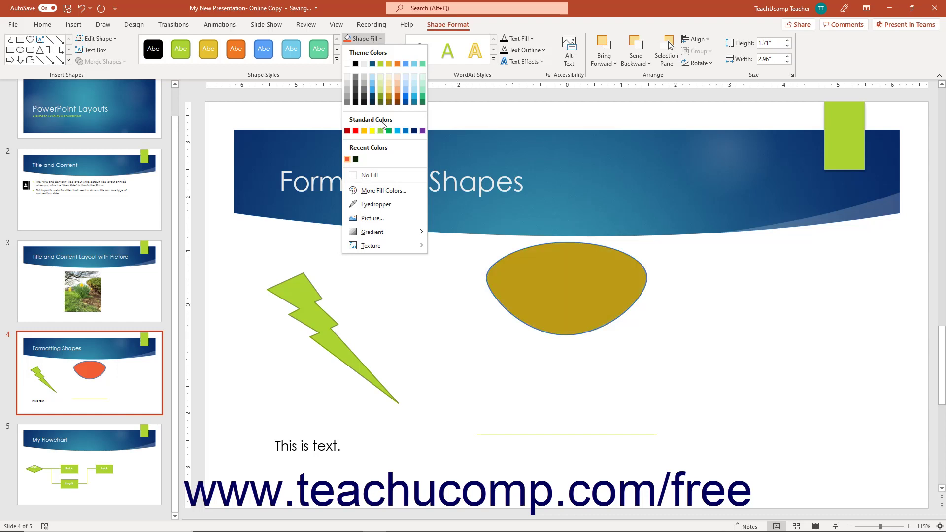
pyautogui.click(376, 175)
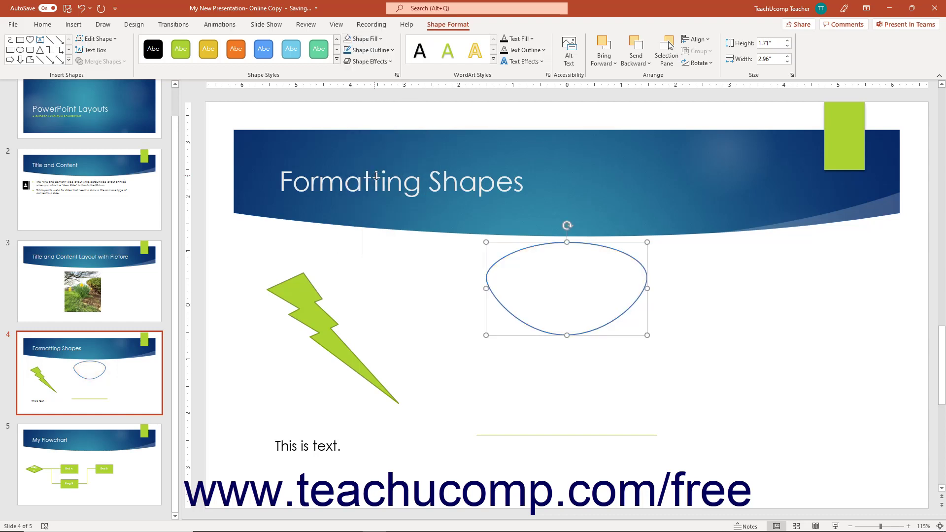
pyautogui.click(369, 39)
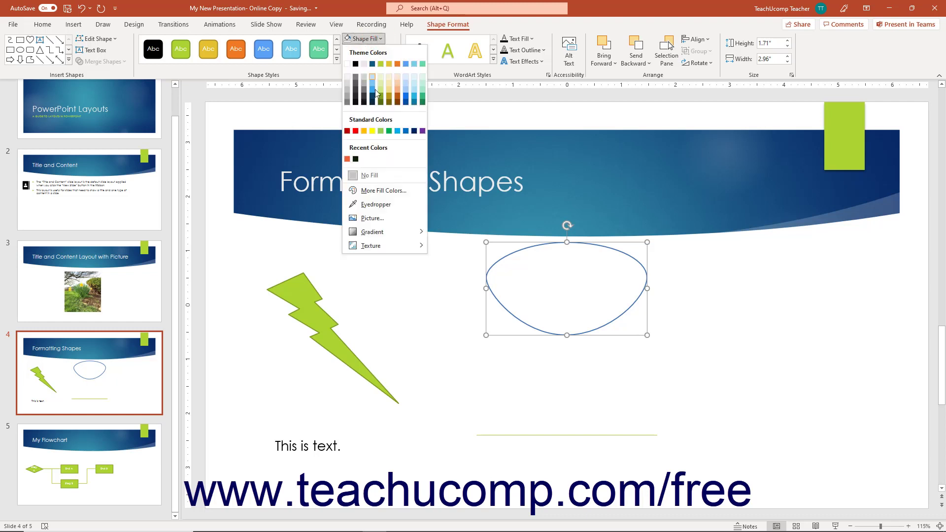
pyautogui.click(391, 218)
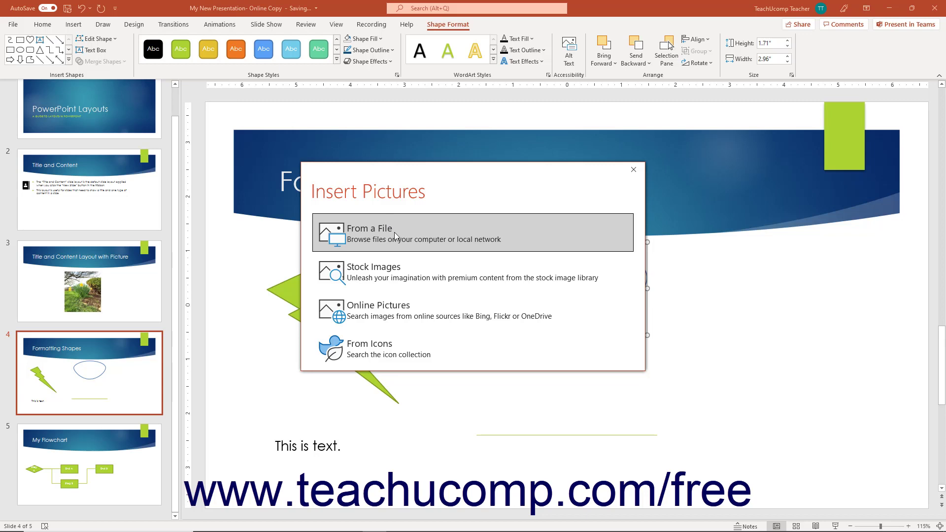
pyautogui.click(394, 232)
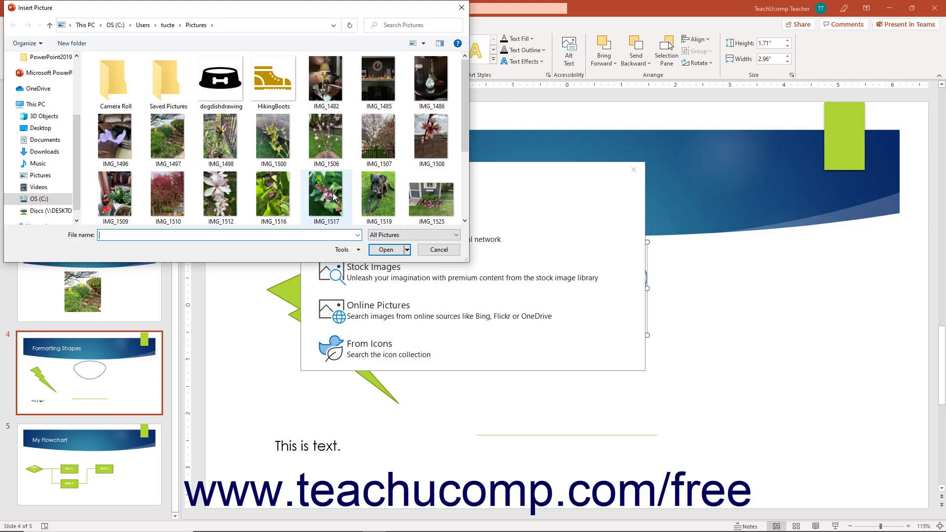
pyautogui.click(190, 204)
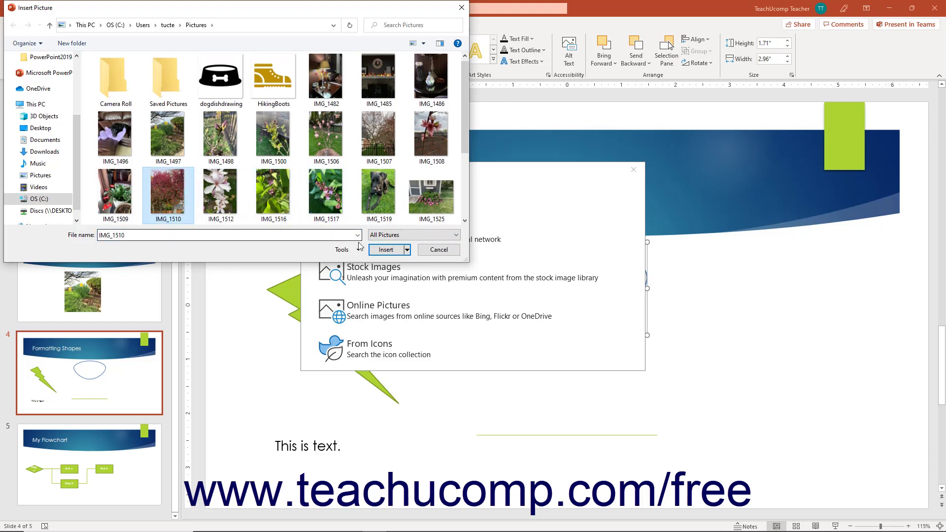
pyautogui.click(386, 251)
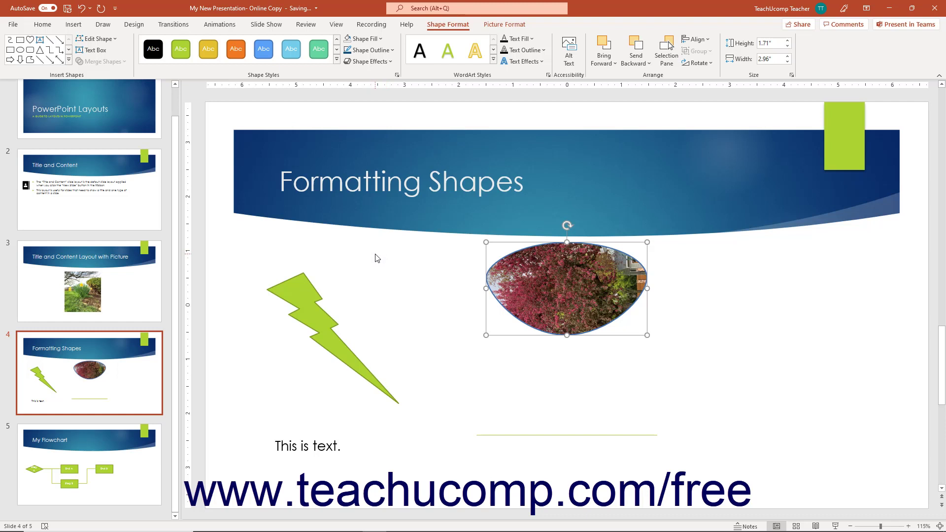
# Try a Water droplets texture, then settle on a dark green From Center gradient.
pyautogui.click(380, 40)
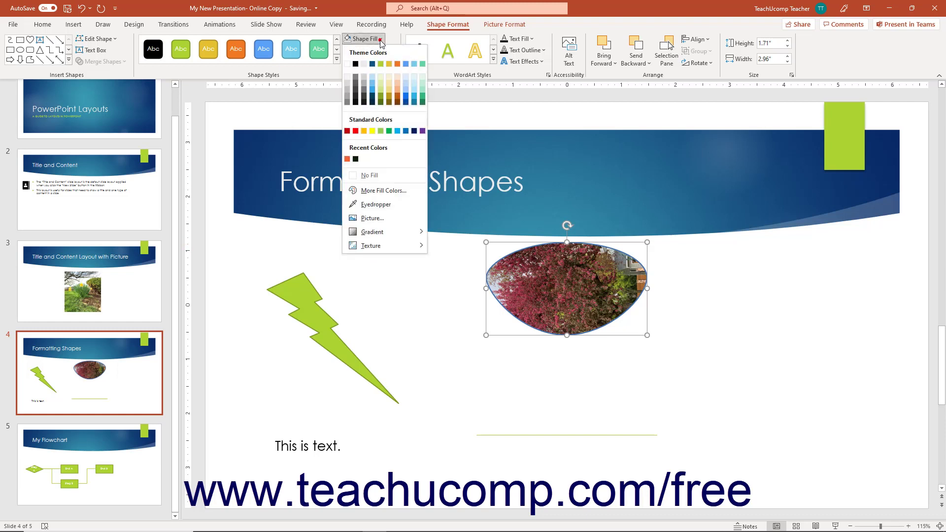
pyautogui.moveTo(391, 232)
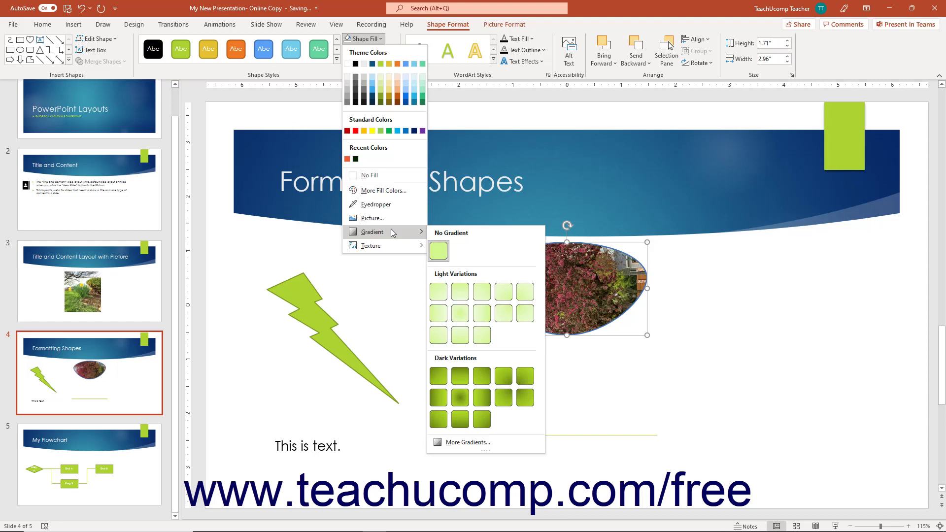
pyautogui.click(461, 398)
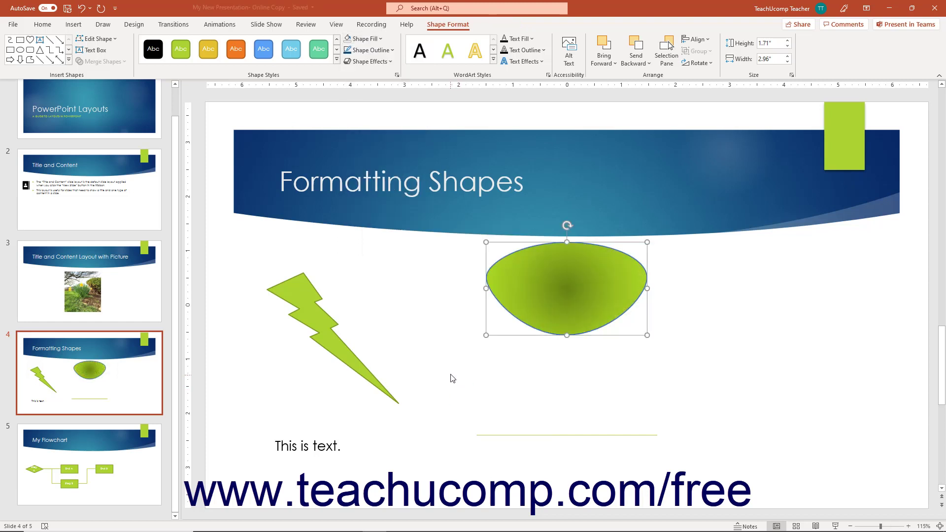
pyautogui.click(375, 40)
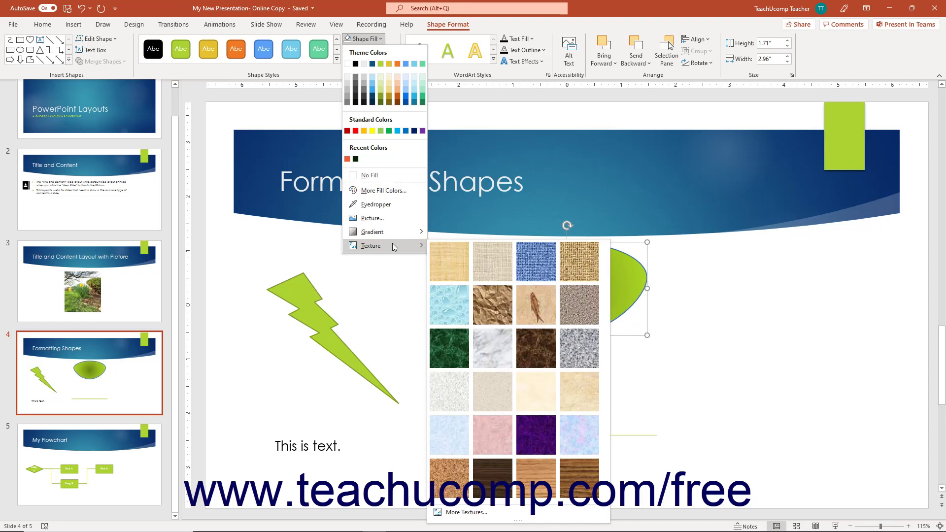
pyautogui.click(446, 311)
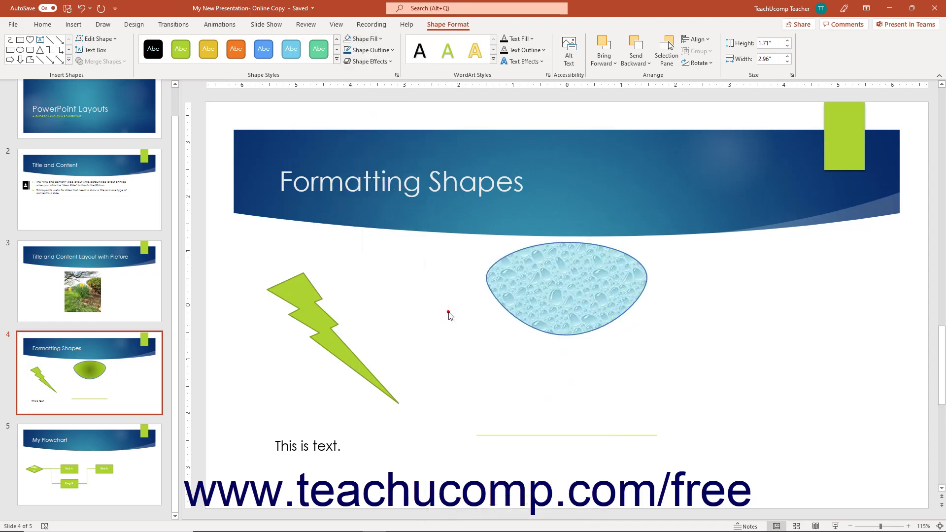
pyautogui.click(377, 39)
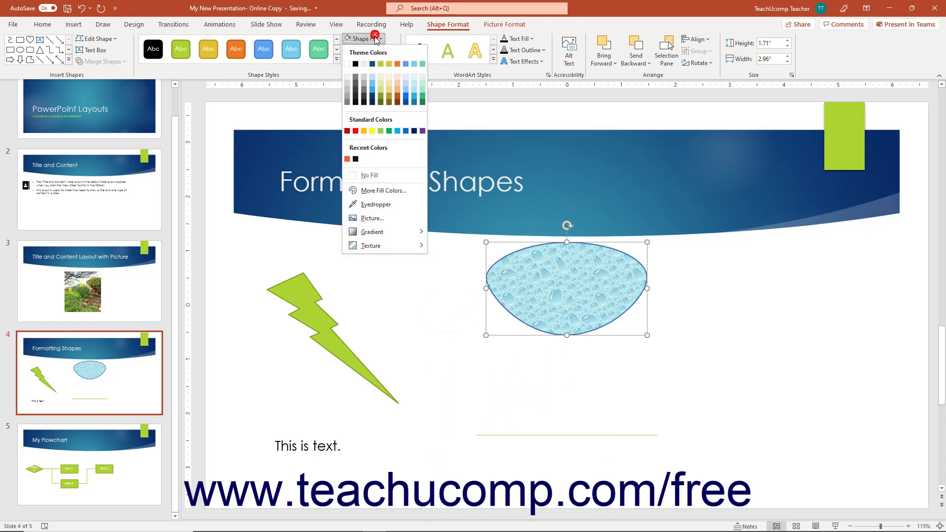
pyautogui.moveTo(395, 232)
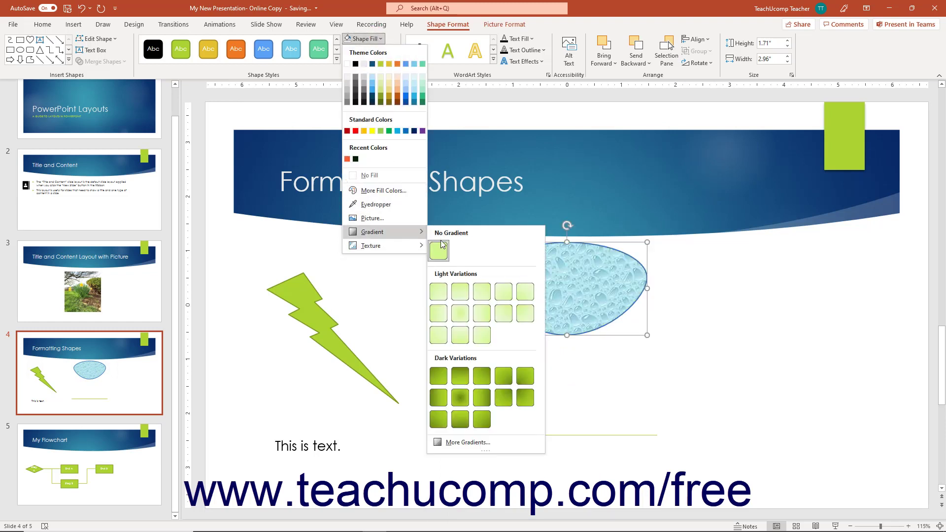
pyautogui.click(460, 398)
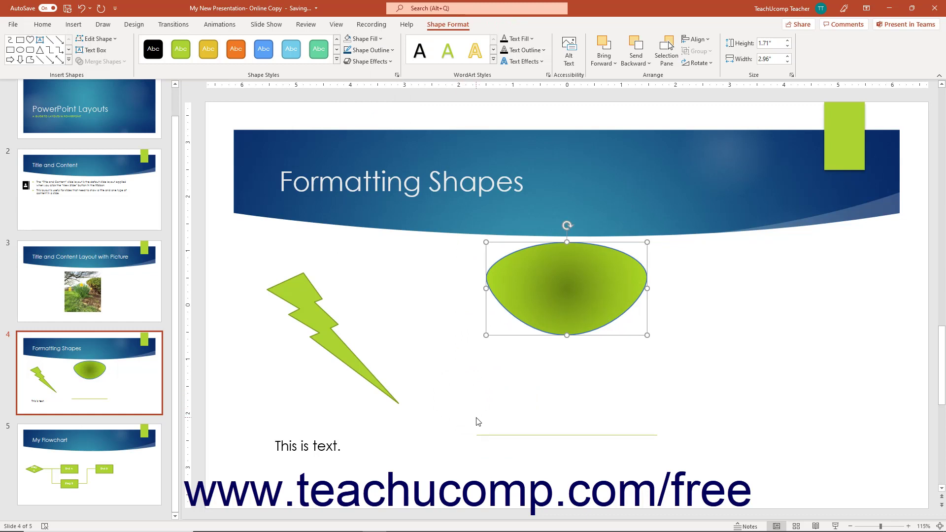
# Make the line below the blob black with a 4½ pt outline weight.
pyautogui.click(524, 436)
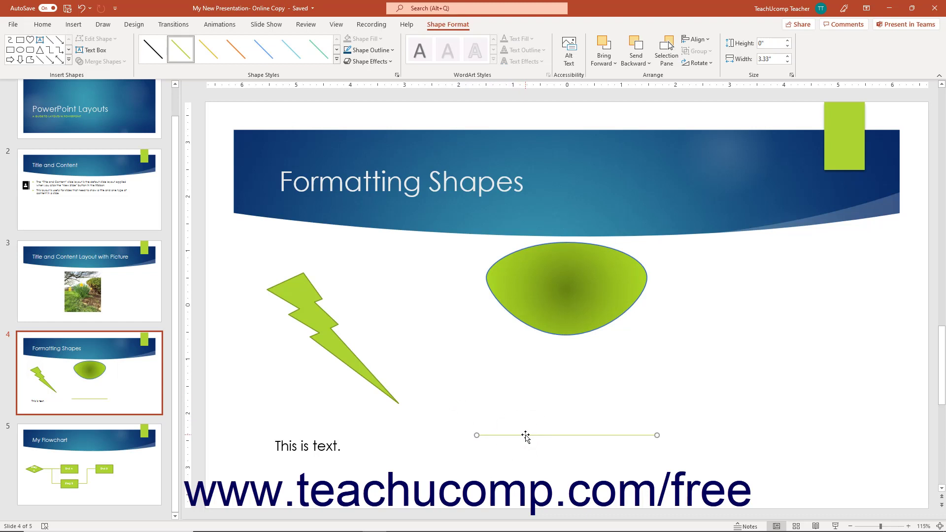
pyautogui.click(383, 51)
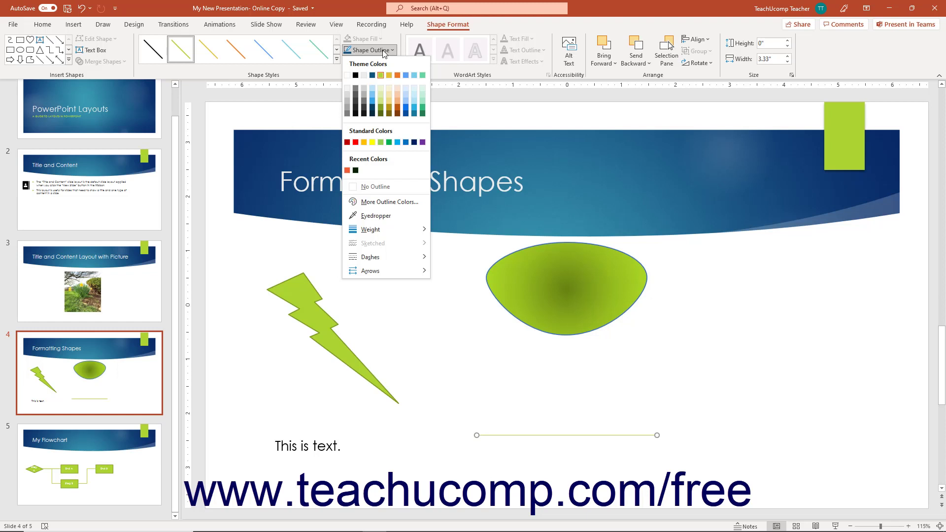
pyautogui.click(355, 75)
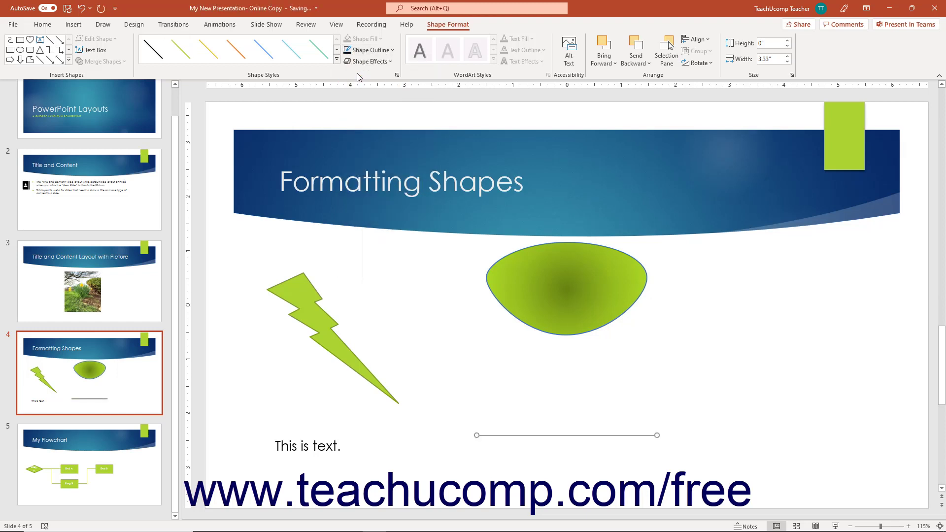
pyautogui.click(392, 51)
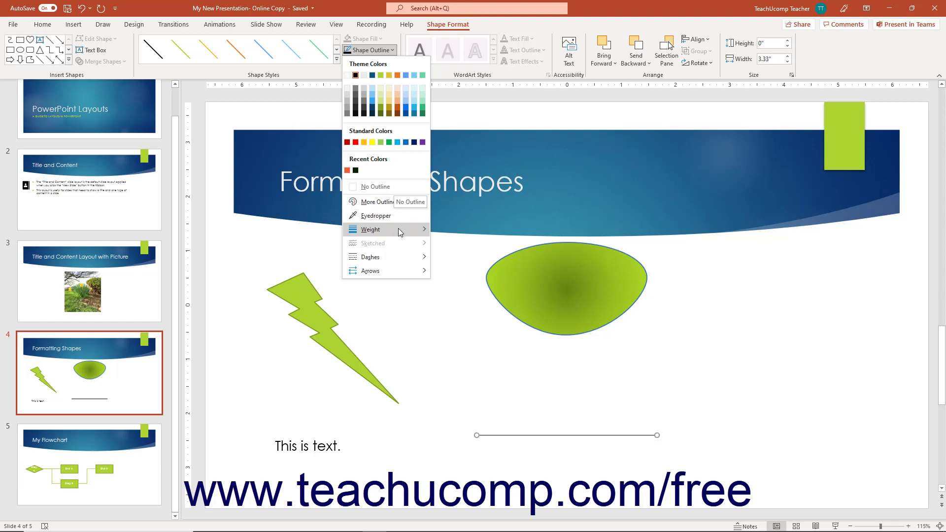
pyautogui.moveTo(399, 229)
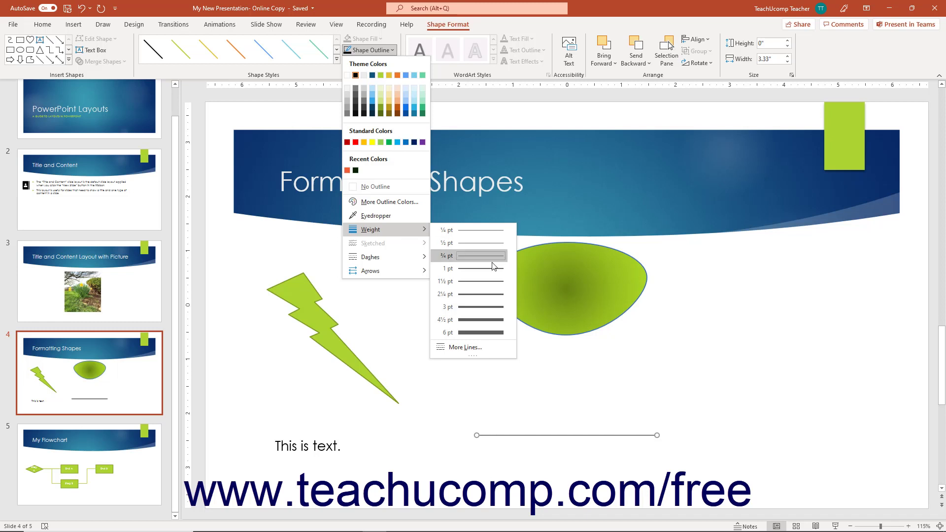
pyautogui.click(477, 318)
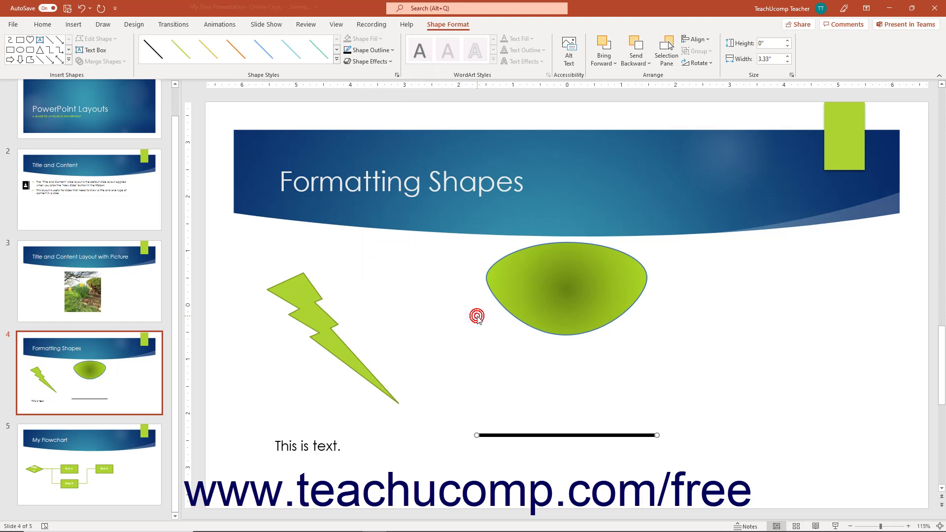
pyautogui.click(542, 290)
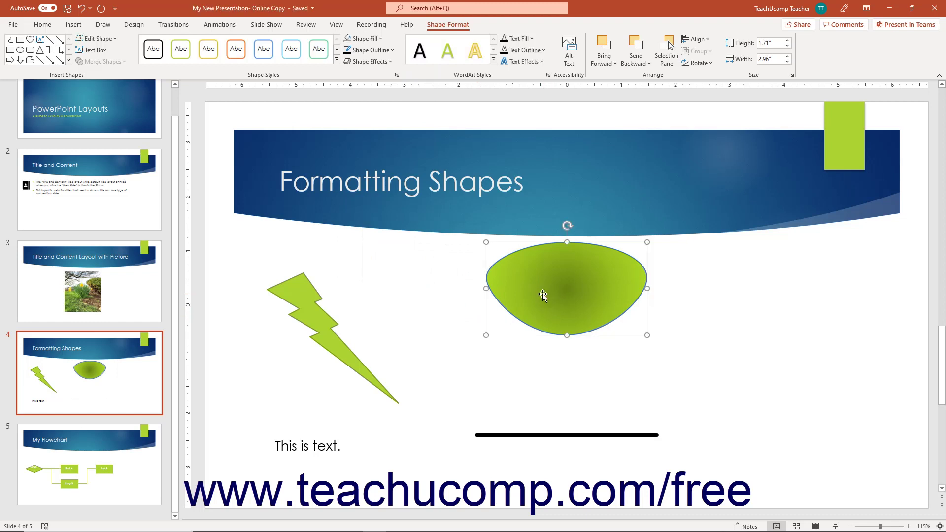
# Try a sketched outline on the green blob, then revert it to a smooth line.
pyautogui.click(390, 51)
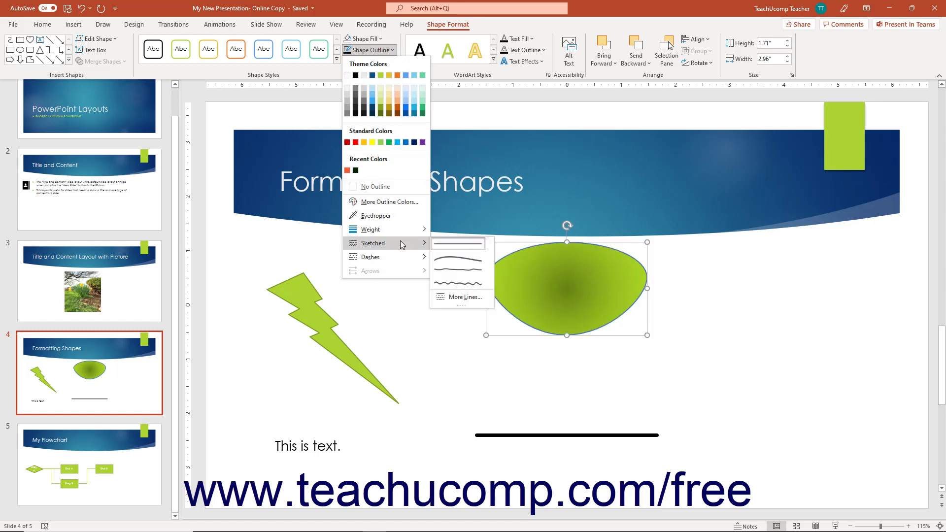
pyautogui.click(454, 282)
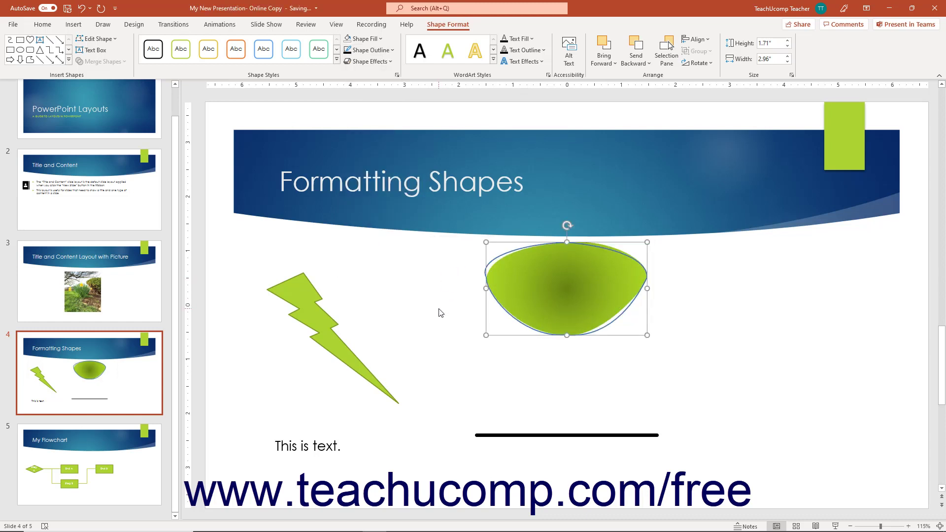
pyautogui.click(392, 50)
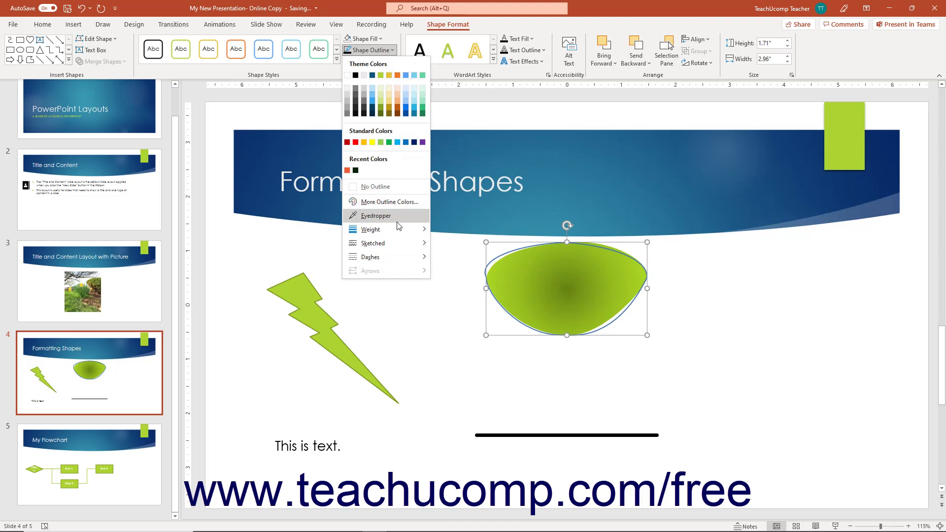
pyautogui.moveTo(406, 248)
pyautogui.click(456, 244)
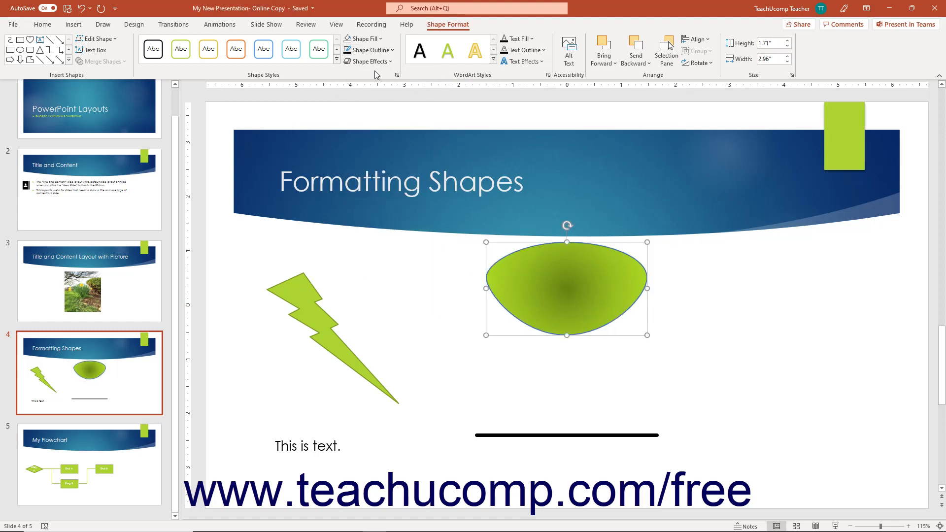
# Switch the blob's outline to a dashed style and select the horizontal black line.
pyautogui.click(378, 52)
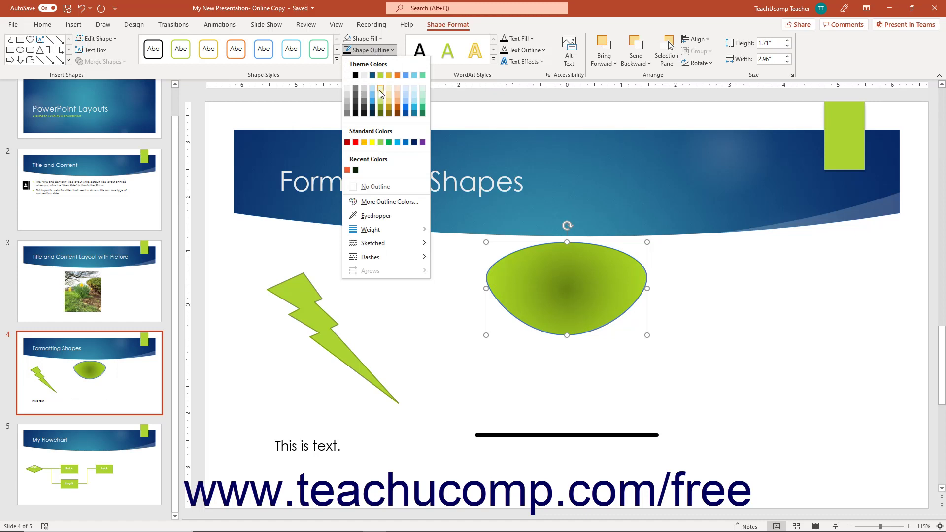
pyautogui.moveTo(400, 256)
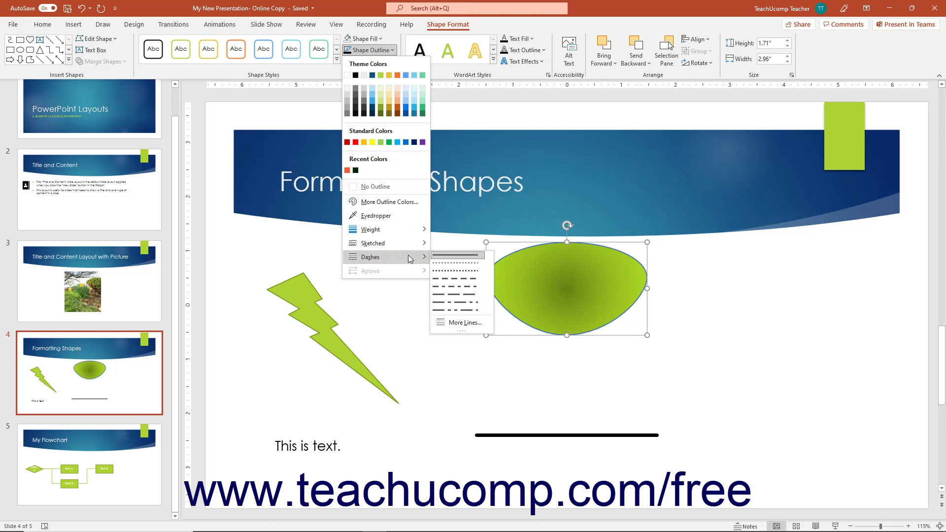
pyautogui.click(453, 292)
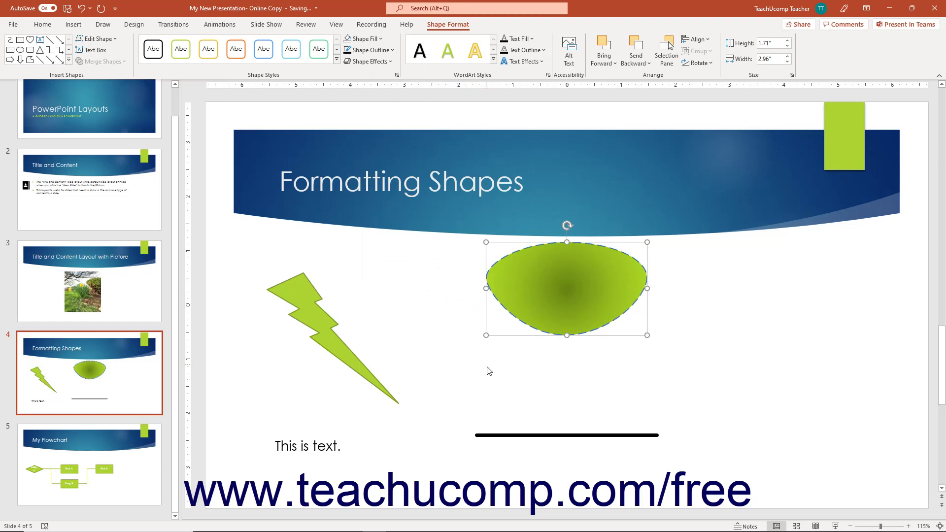
pyautogui.click(503, 435)
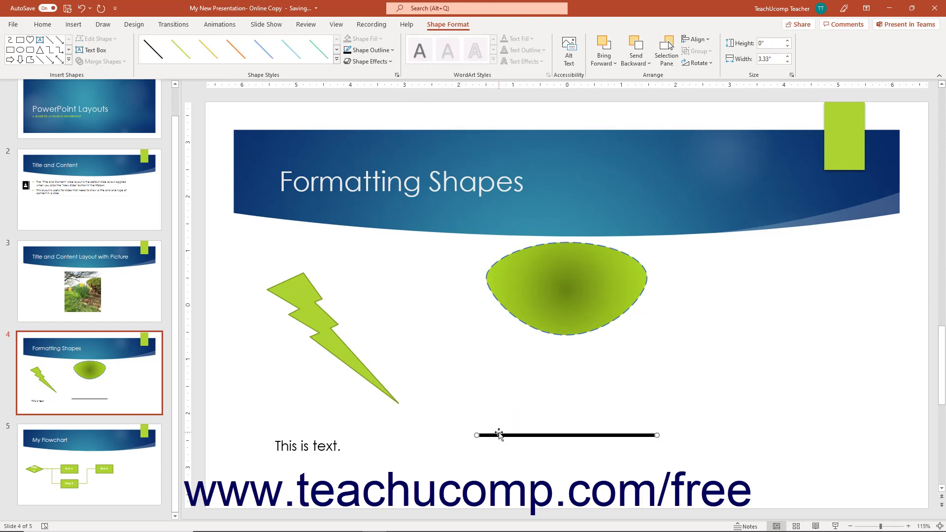
# Add a right-pointing arrowhead to the thick black line.
pyautogui.click(384, 51)
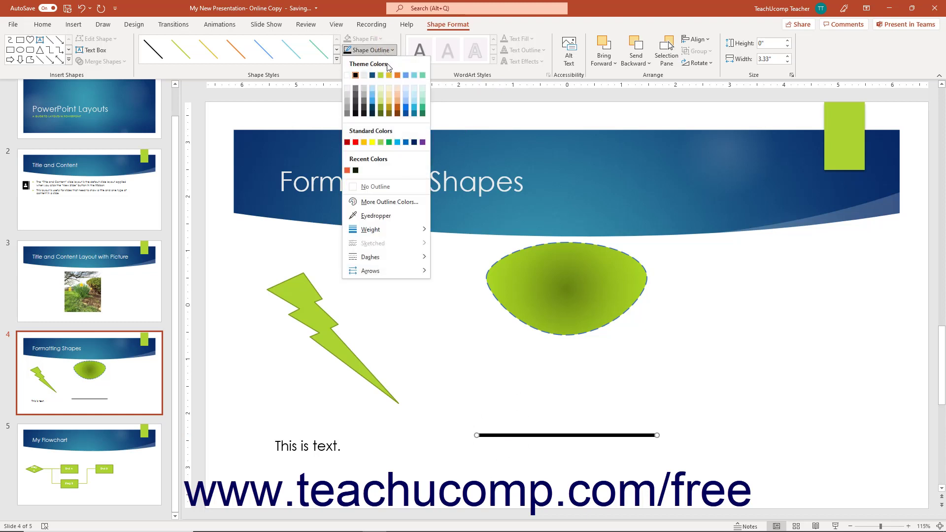
pyautogui.moveTo(403, 266)
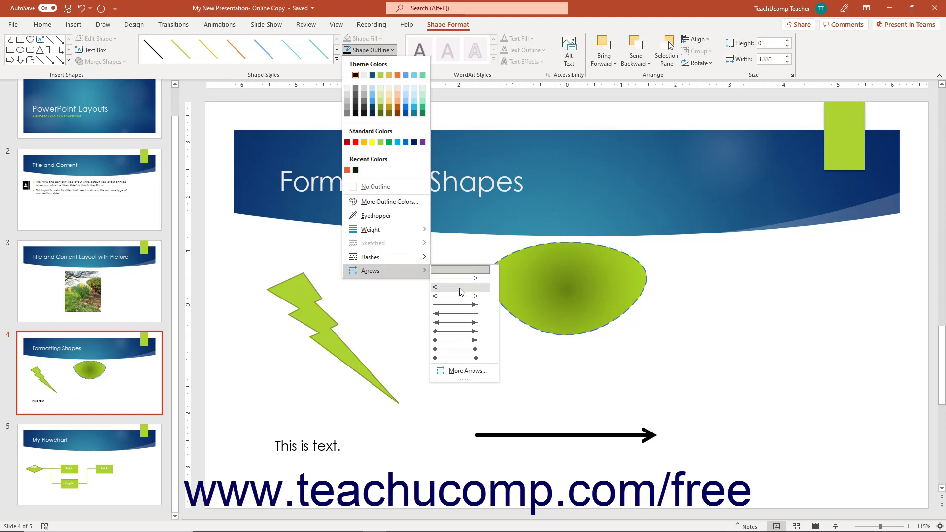
pyautogui.click(457, 305)
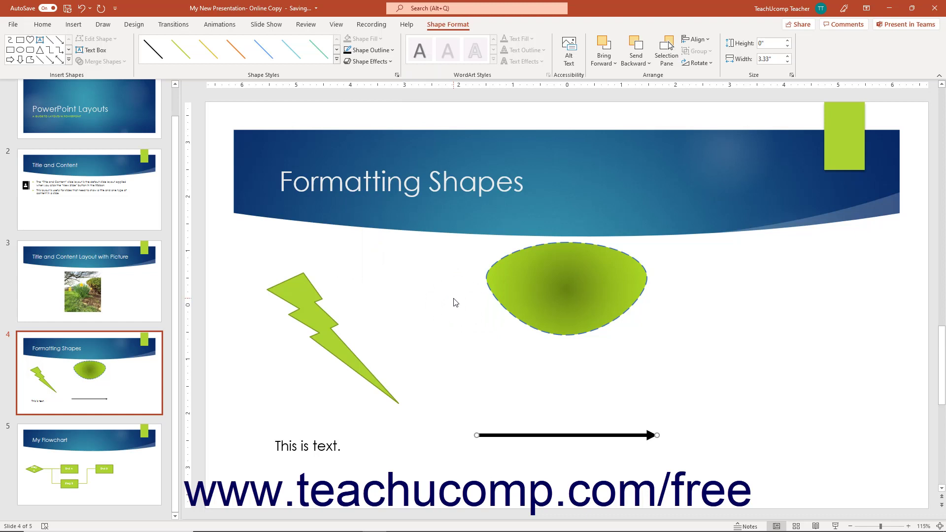
# Apply a Reflection variation beneath the black arrow.
pyautogui.click(387, 62)
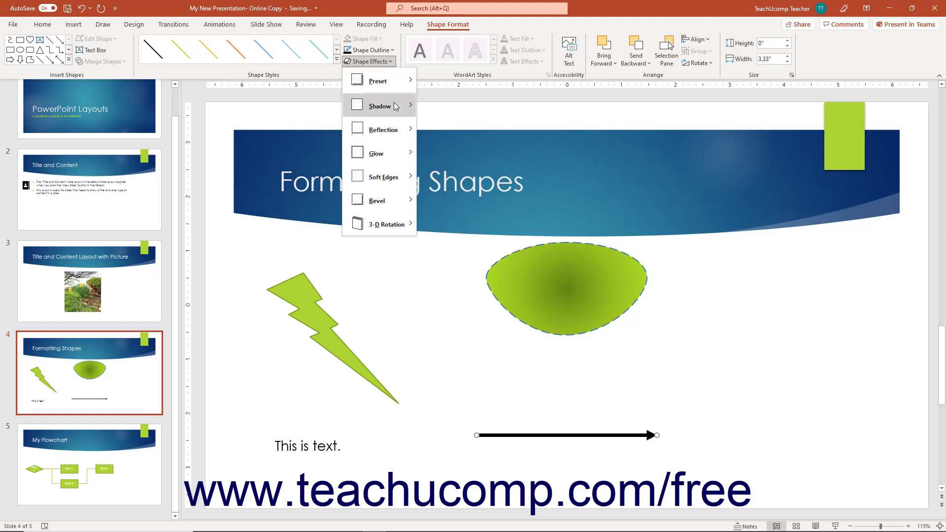
pyautogui.moveTo(395, 130)
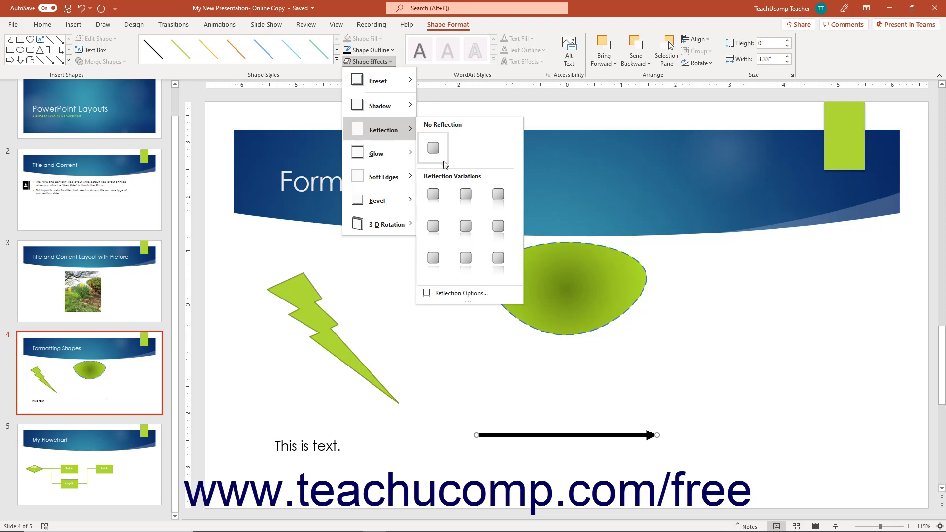
pyautogui.click(465, 223)
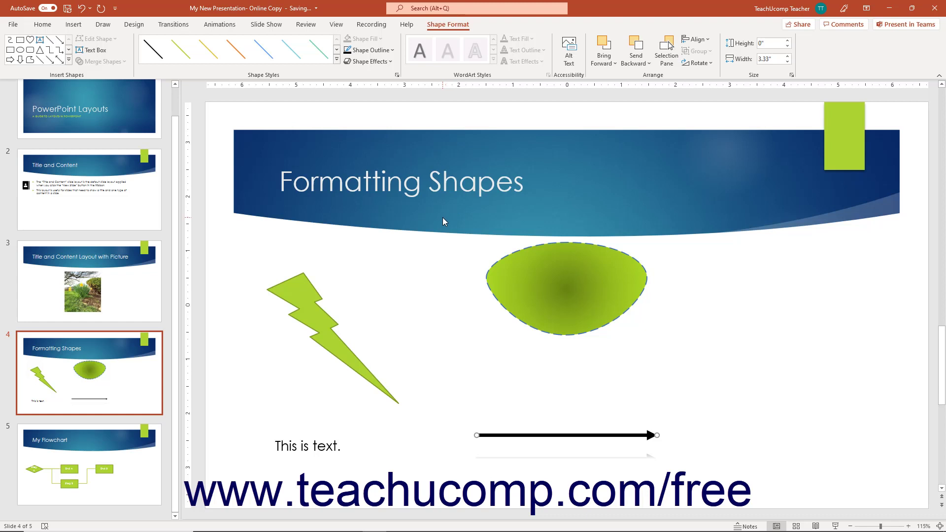
# Apply the lime WordArt style to 'This is text.', then make its text fill black.
pyautogui.click(332, 435)
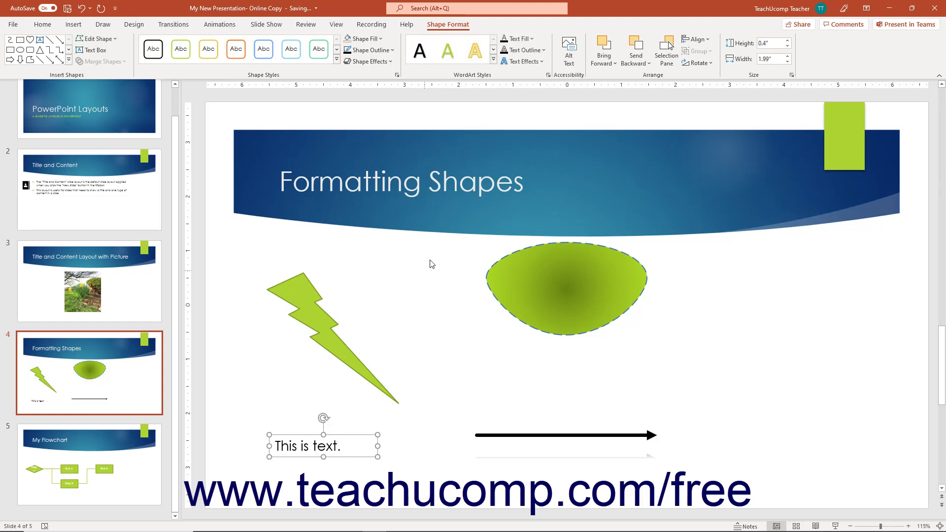
pyautogui.click(449, 57)
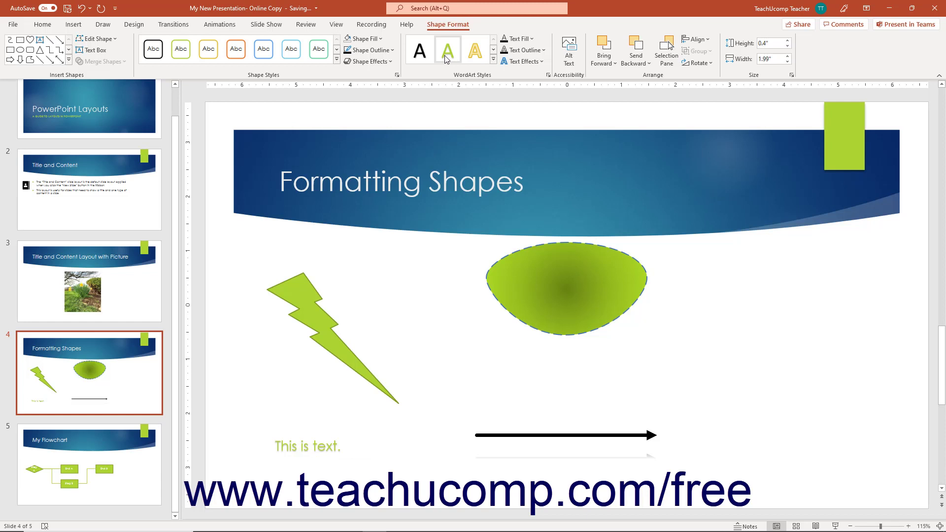
pyautogui.click(521, 39)
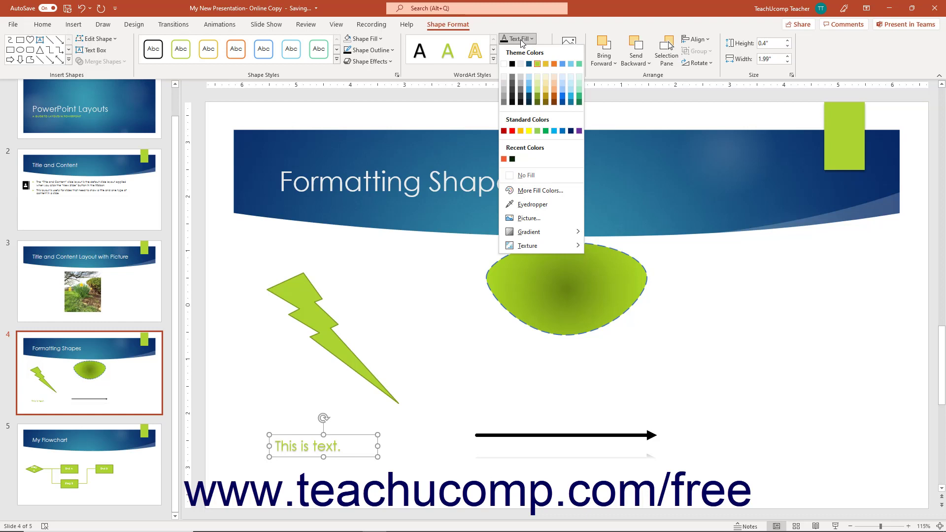
pyautogui.click(512, 64)
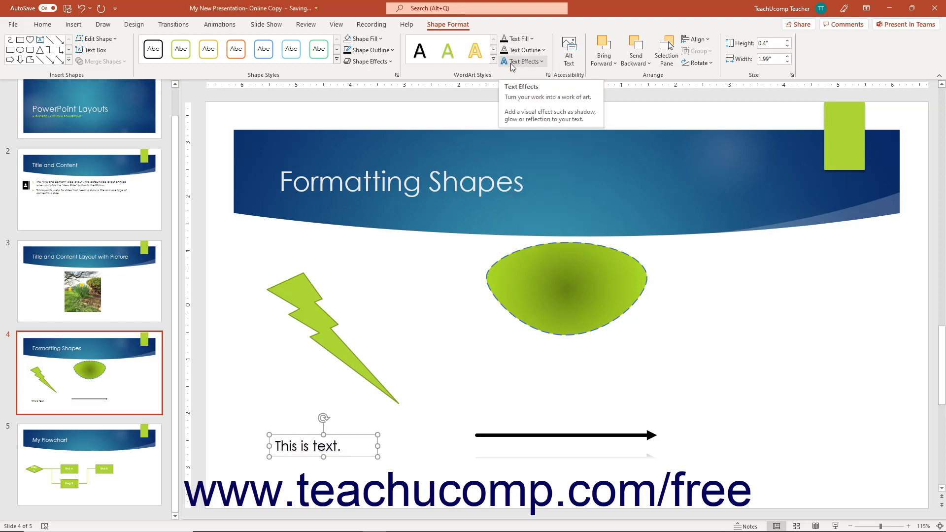
# Give the letters of 'This is text.' a coloured text outline.
pyautogui.click(538, 53)
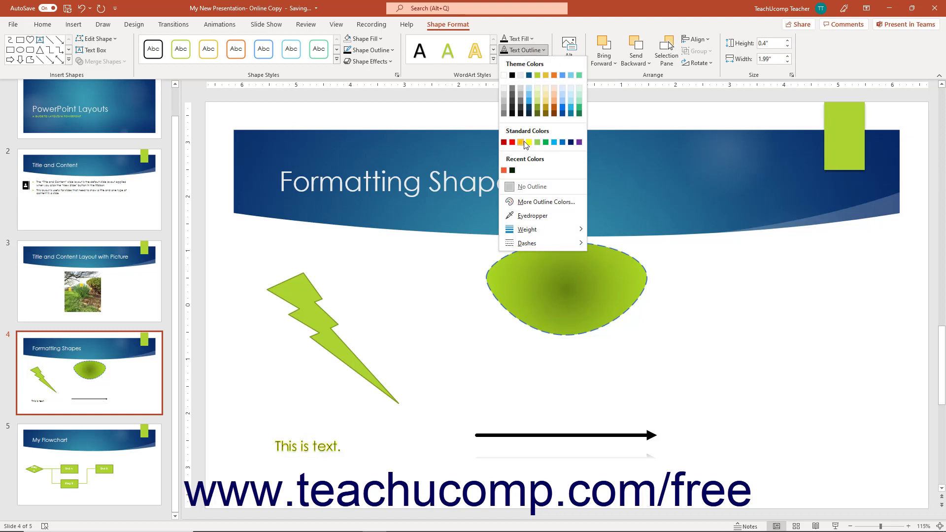
pyautogui.click(519, 76)
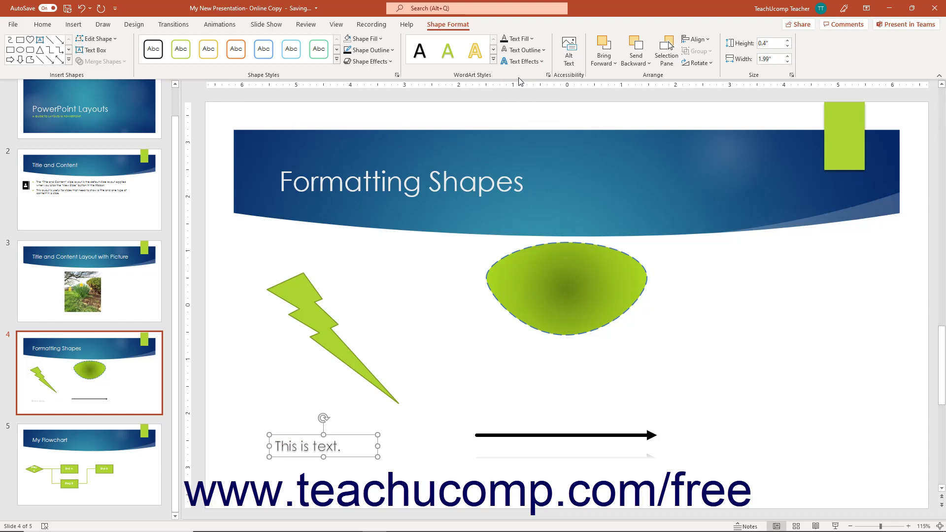
pyautogui.click(534, 51)
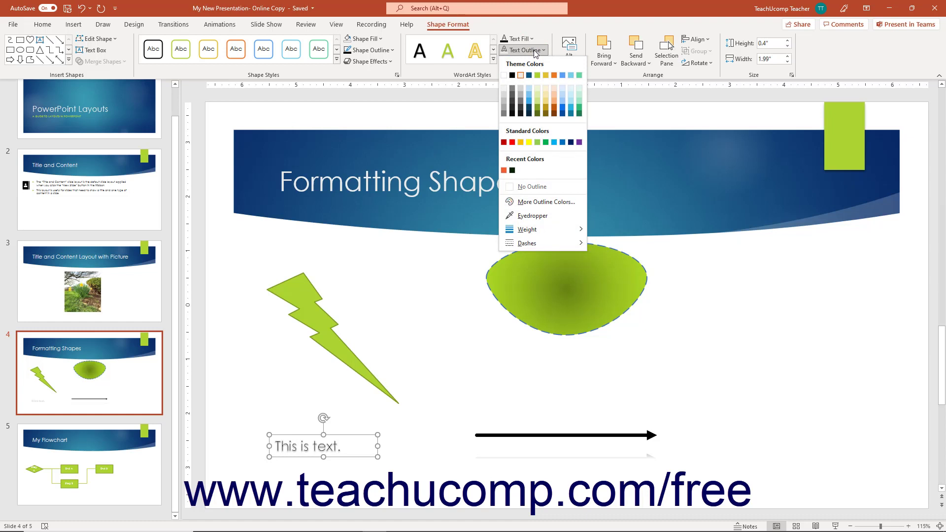
pyautogui.click(535, 50)
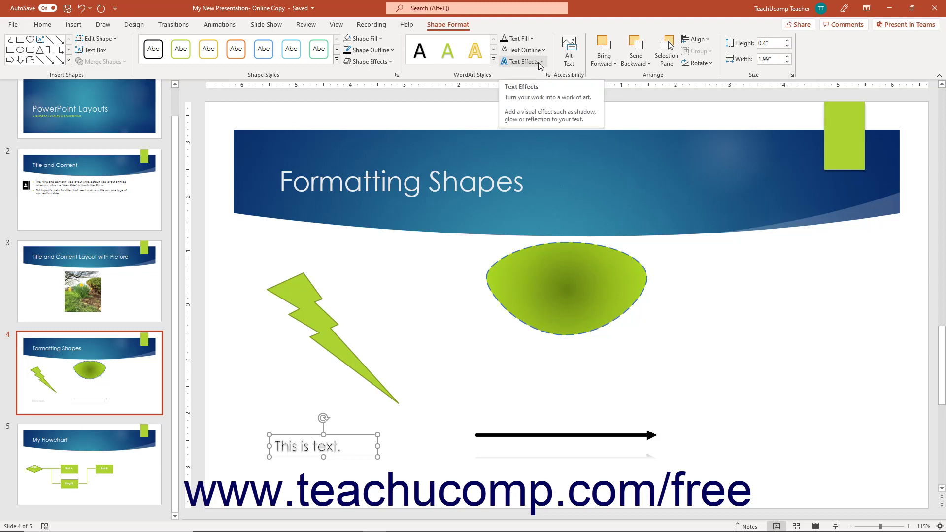
# Give 'This is text.' a Perspective shadow, then select the lightning bolt.
pyautogui.click(538, 62)
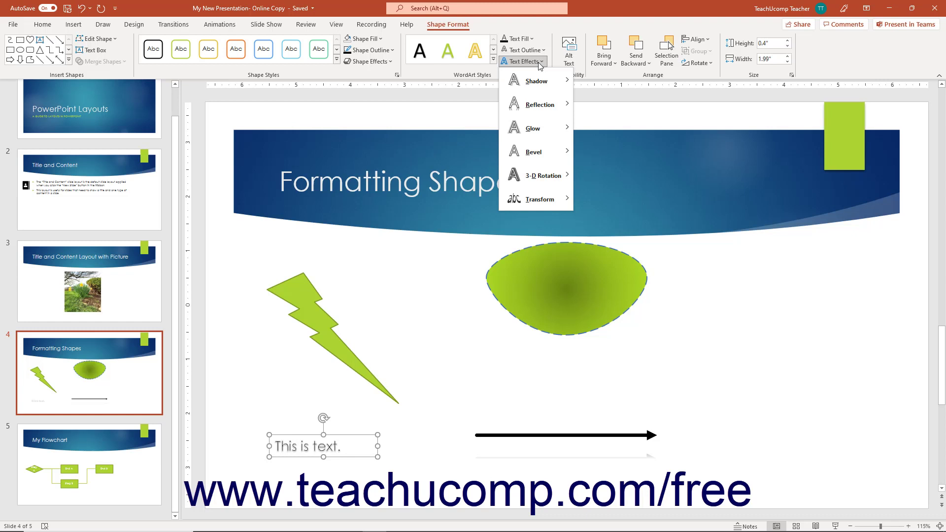
pyautogui.moveTo(536, 88)
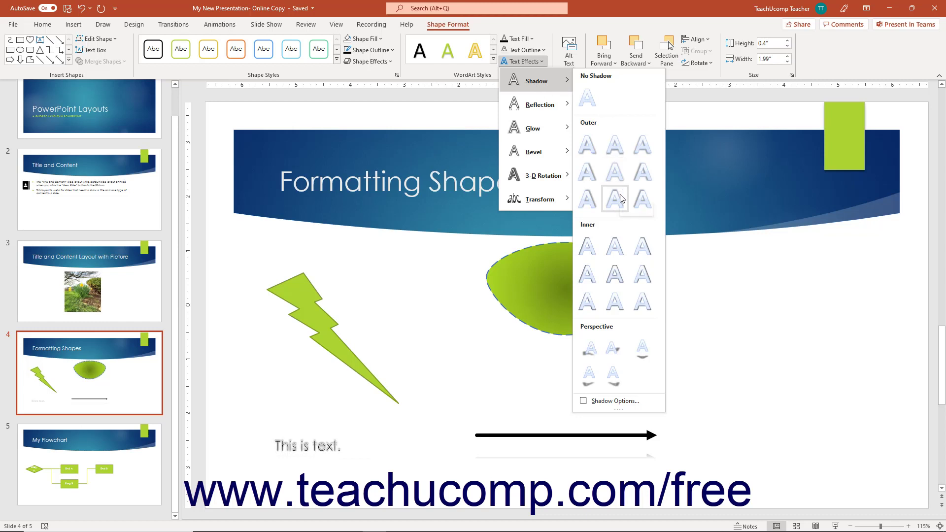
pyautogui.click(613, 376)
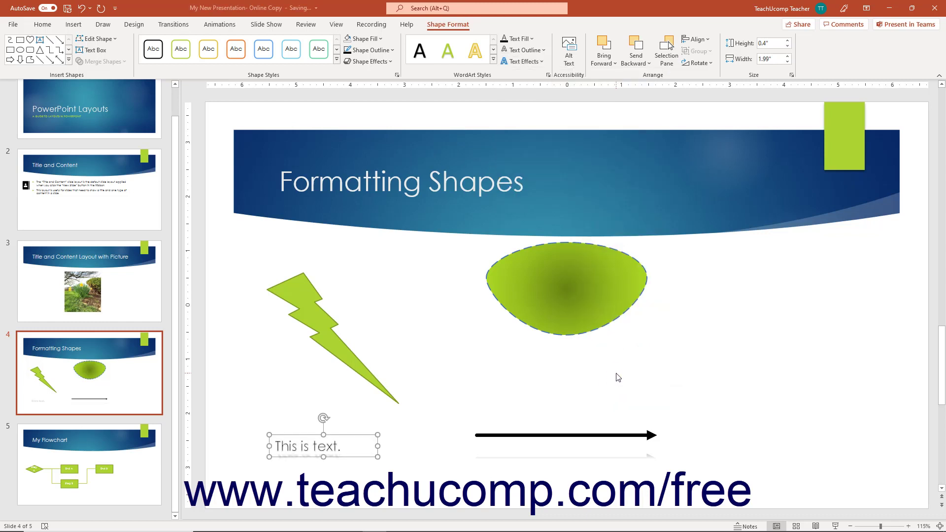
pyautogui.click(325, 317)
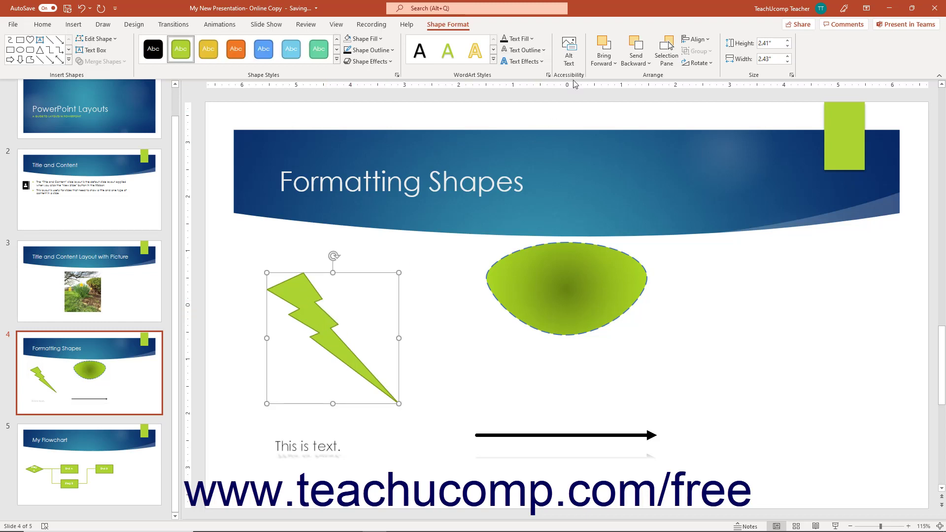
# Tick 'Mark as decorative' in the lightning bolt's Alt Text pane and close the pane.
pyautogui.click(570, 54)
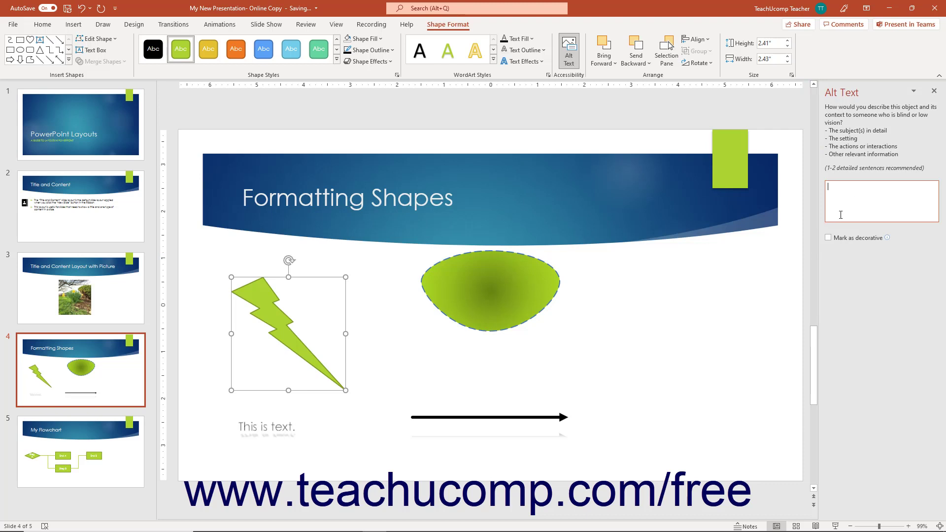
pyautogui.click(831, 238)
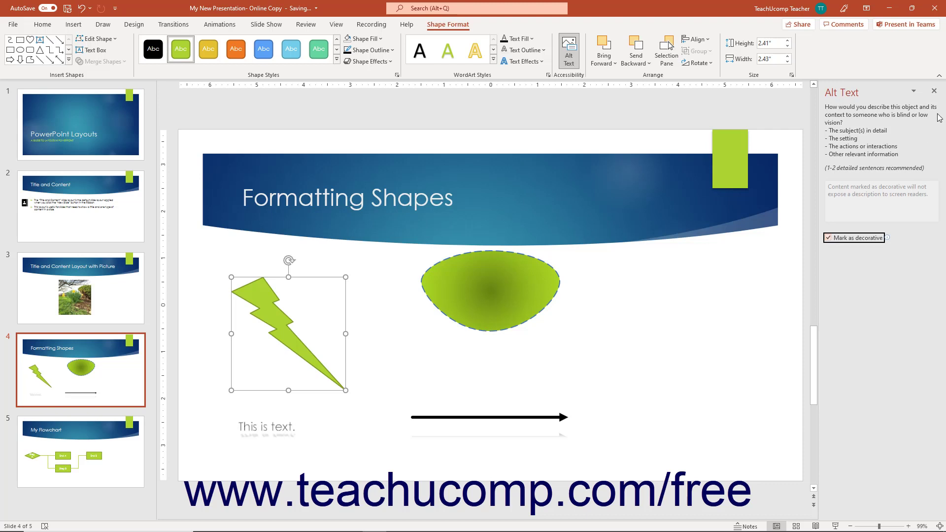
pyautogui.click(934, 92)
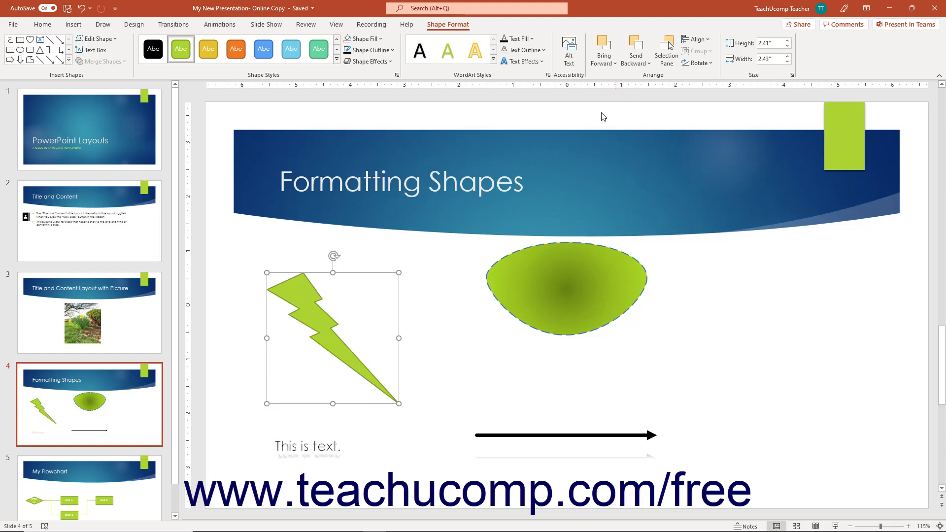
# Drag the lightning bolt onto the green oval and bring it to the front after testing Send Backward.
pyautogui.moveTo(340, 349); pyautogui.dragTo(615, 336)
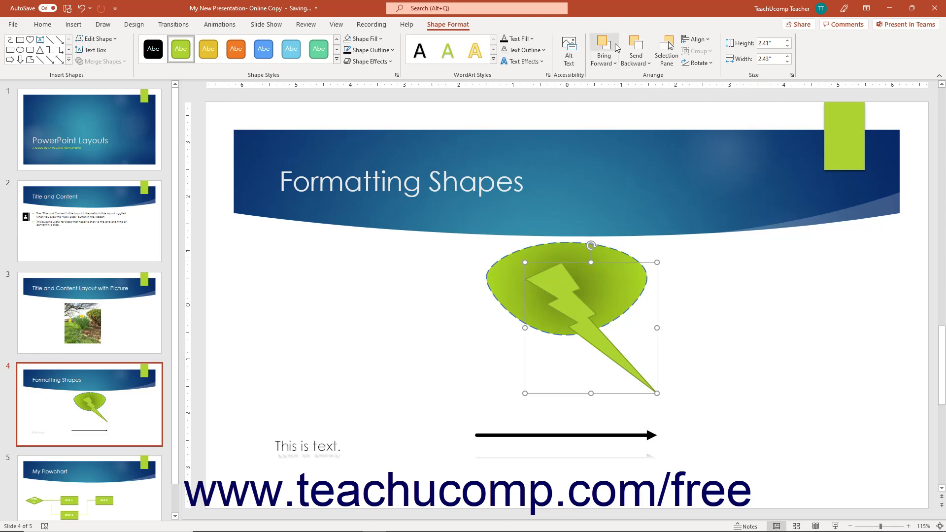
pyautogui.click(648, 68)
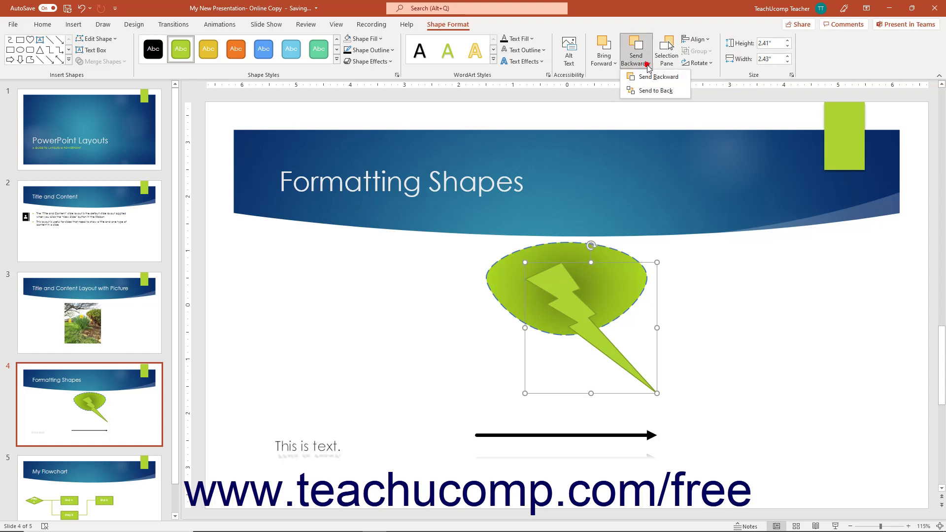
pyautogui.click(649, 90)
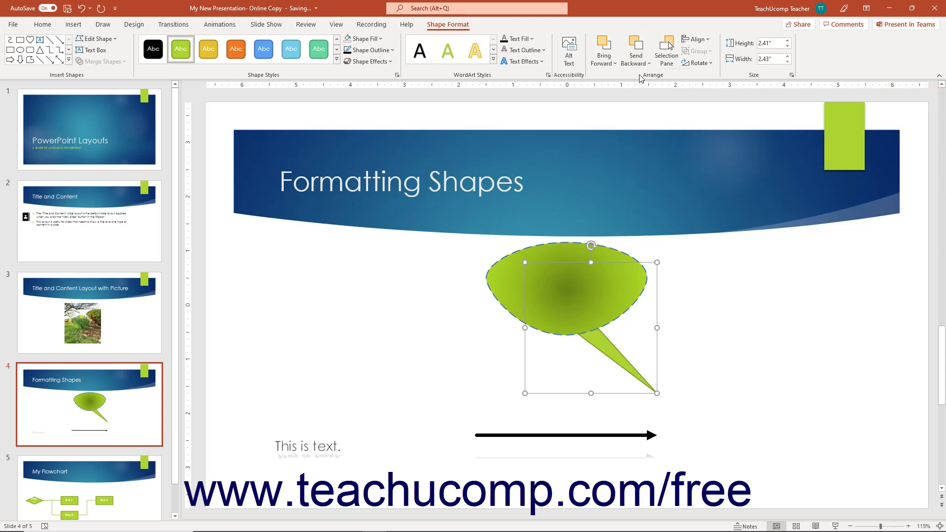
pyautogui.click(613, 64)
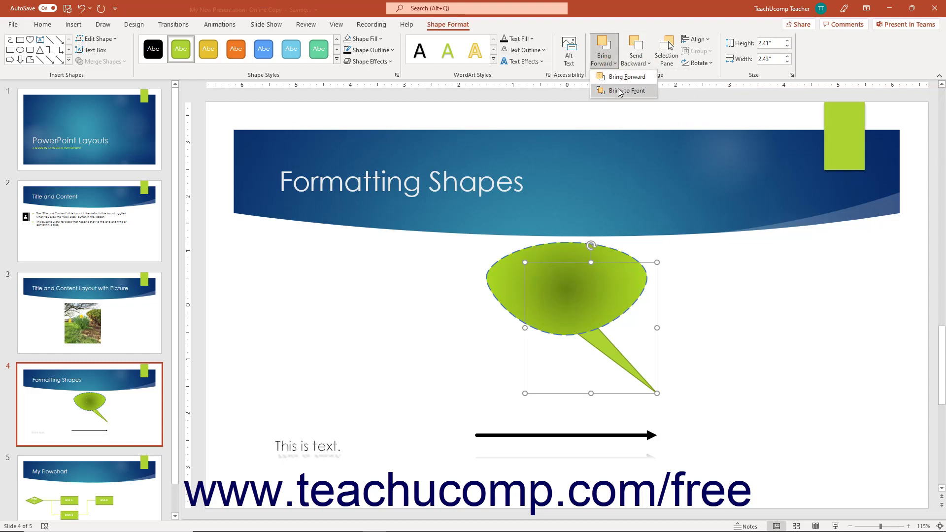
pyautogui.click(618, 78)
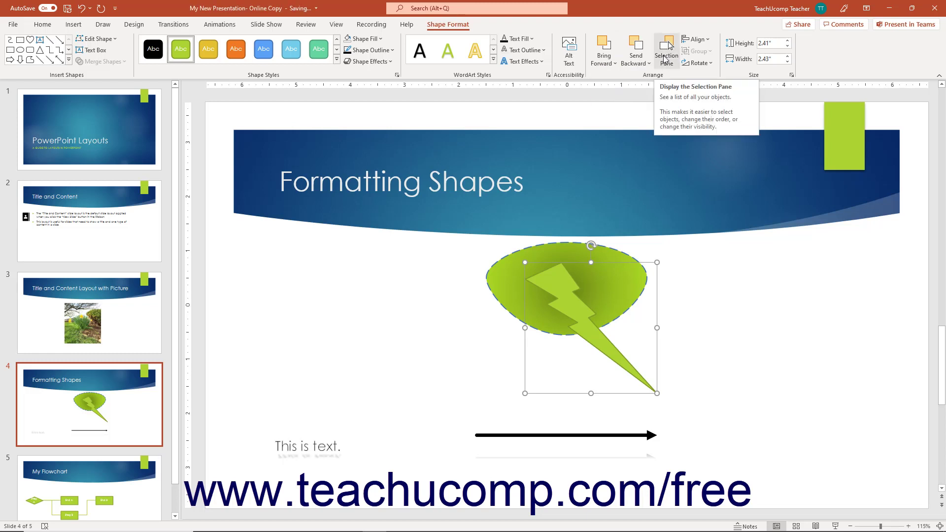
# Align the lightning bolt to the slide's middle and centre, then add the oval to the selection.
pyautogui.click(665, 59)
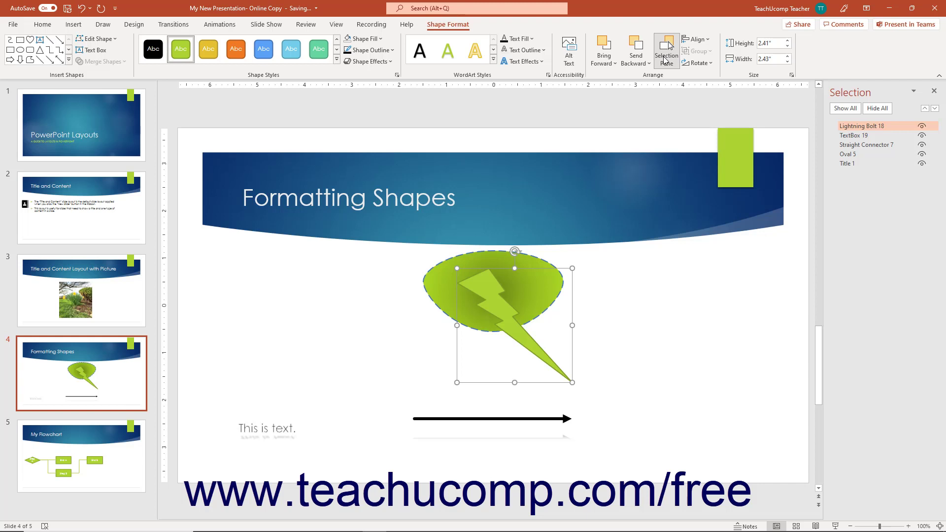
pyautogui.click(665, 58)
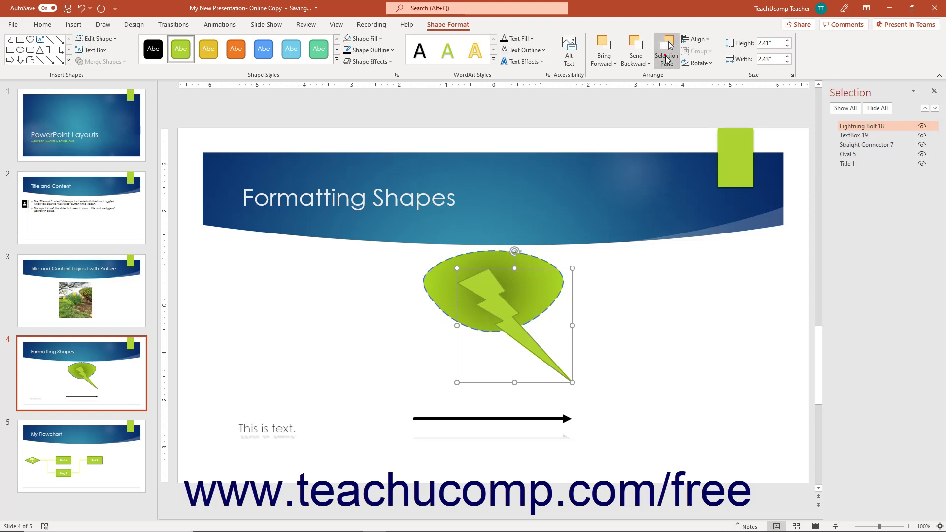
pyautogui.click(697, 40)
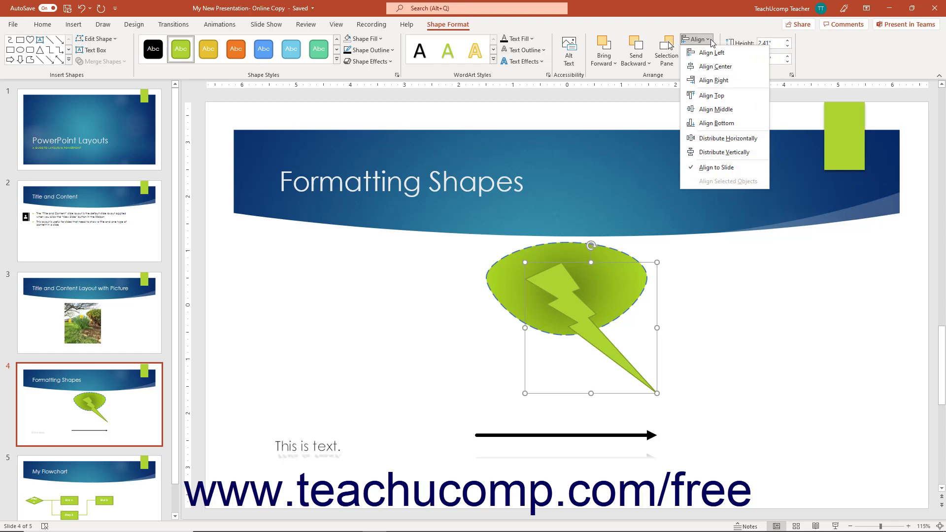
pyautogui.click(713, 108)
pyautogui.click(697, 40)
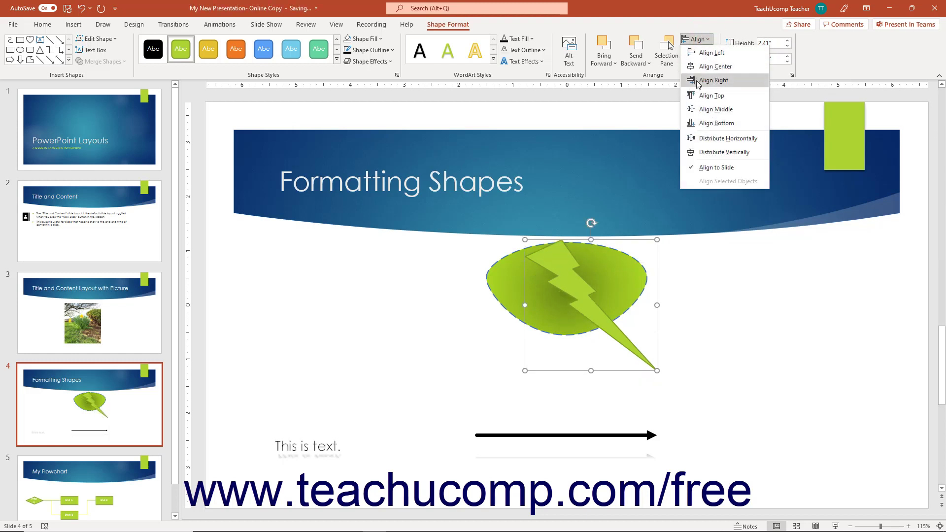
pyautogui.click(706, 69)
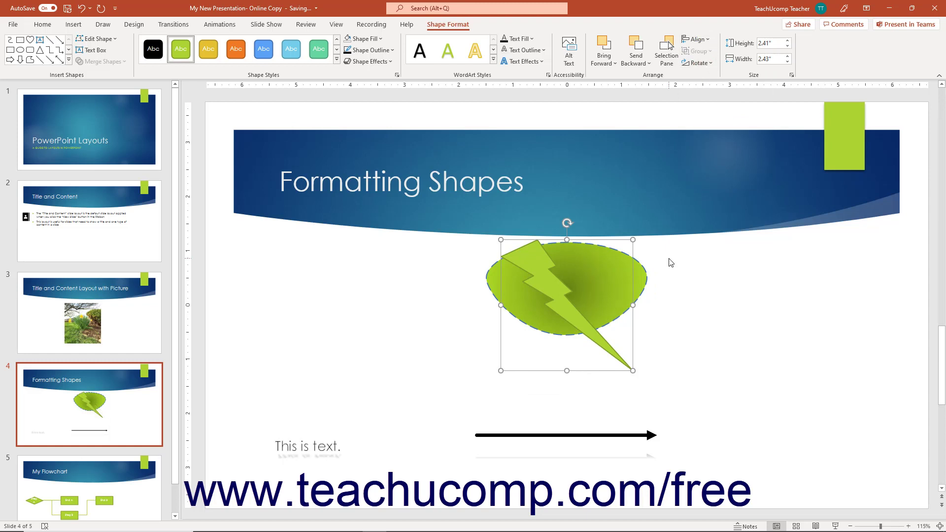
pyautogui.keyDown('shift'); pyautogui.click(644, 277); pyautogui.keyUp('shift')
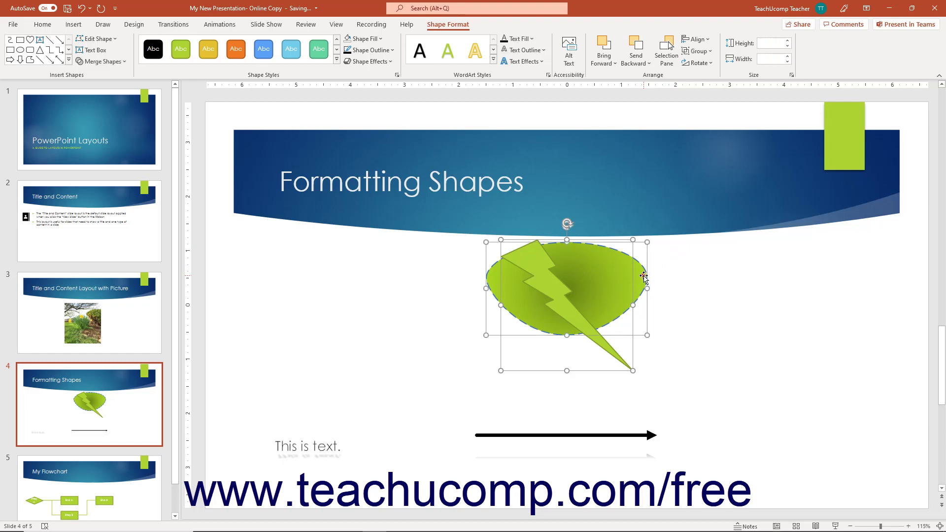
# Group the bolt and oval, then undo a trial move of the group.
pyautogui.click(702, 54)
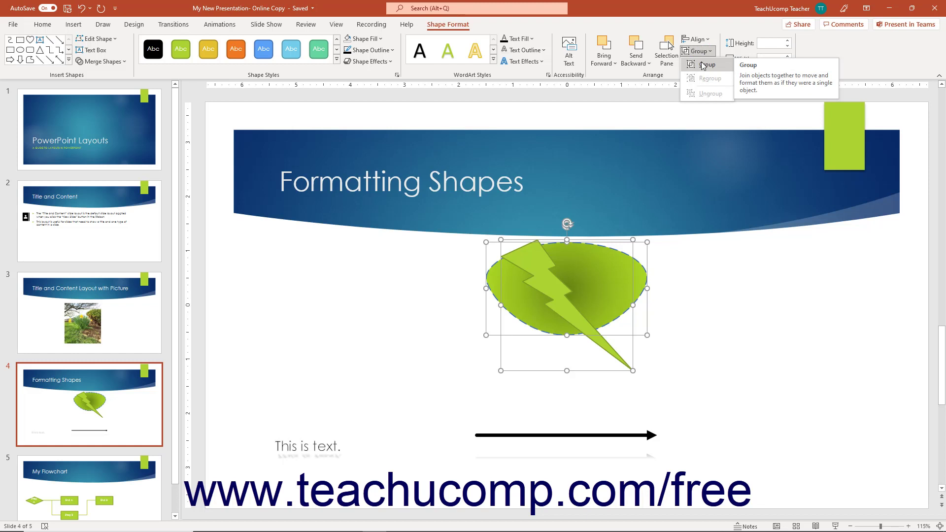
pyautogui.click(703, 66)
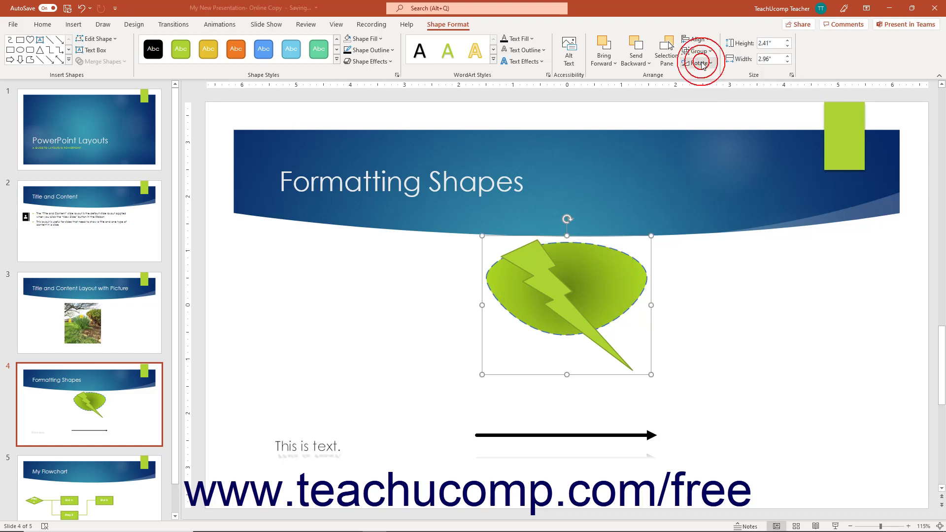
pyautogui.moveTo(613, 271); pyautogui.dragTo(460, 283)
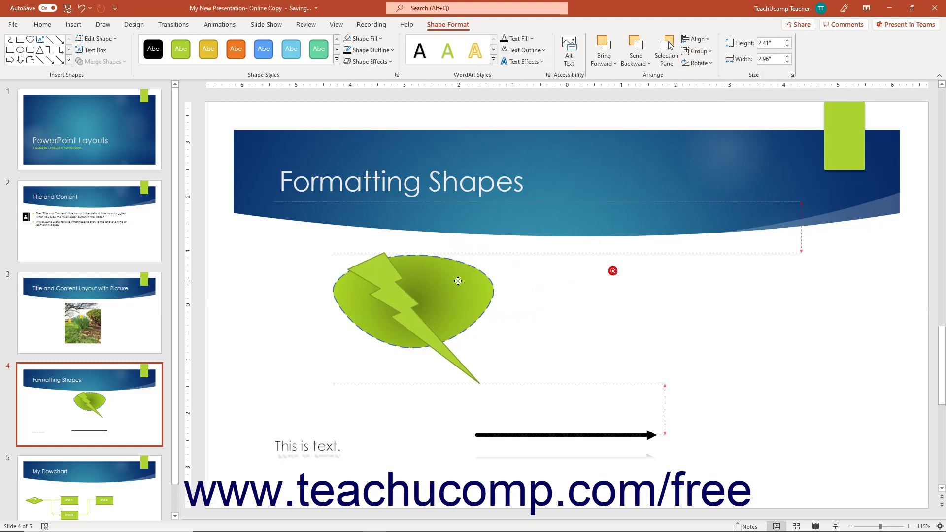
pyautogui.click(81, 8)
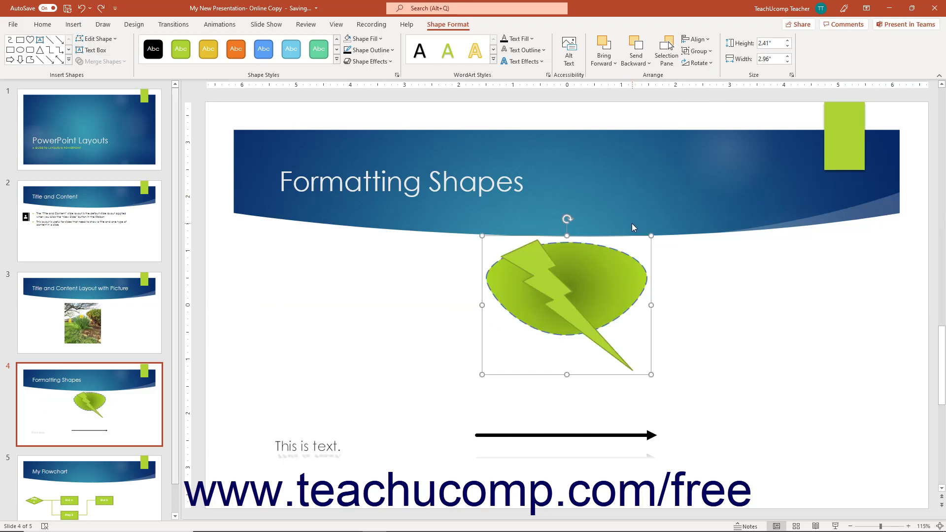
# Ungroup the shapes and drag the lightning bolt to the left of the oval.
pyautogui.click(698, 51)
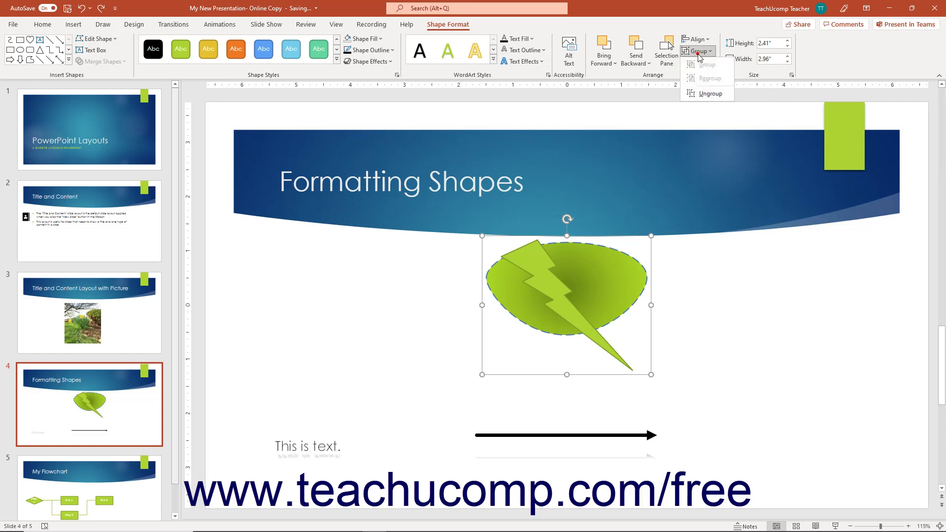
pyautogui.click(706, 94)
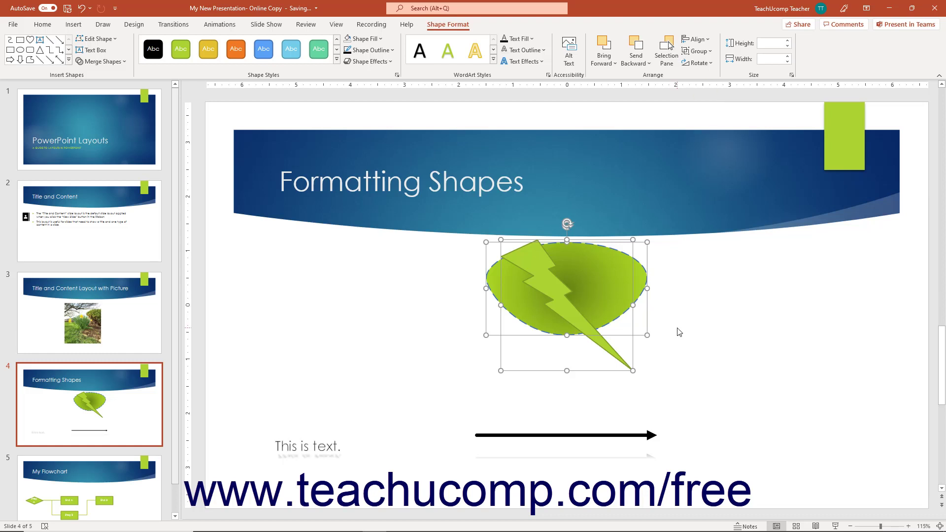
pyautogui.click(677, 328)
pyautogui.moveTo(576, 313); pyautogui.dragTo(383, 304)
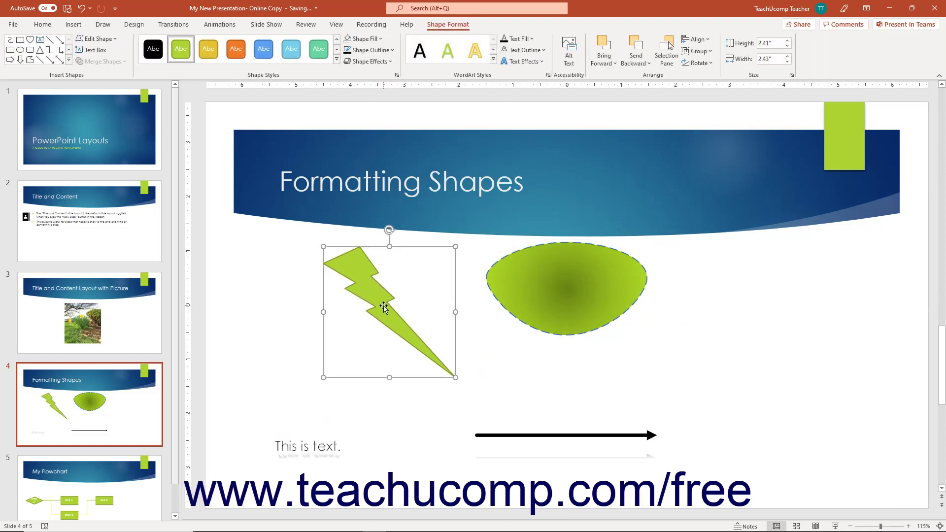
# Apply Flip Horizontal to the lightning bolt so its tip points lower left, beside the green blob.
pyautogui.click(708, 67)
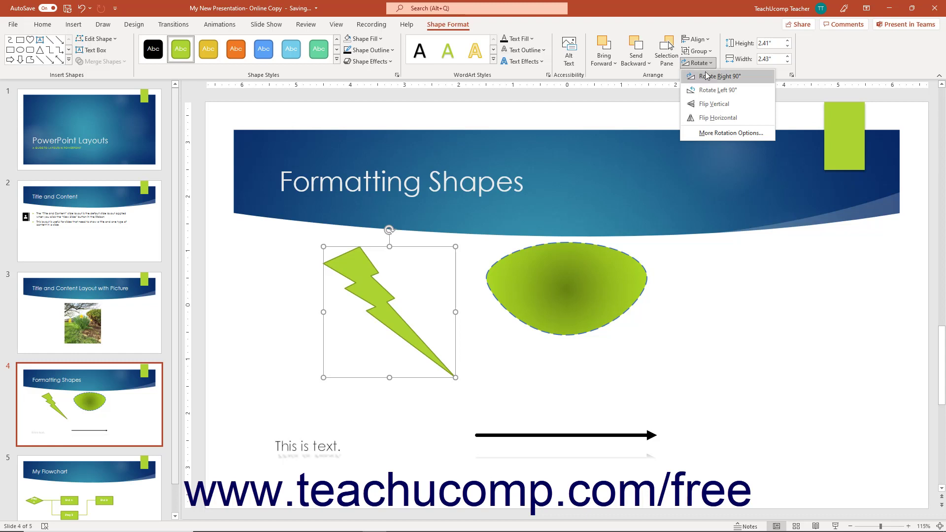
pyautogui.click(703, 119)
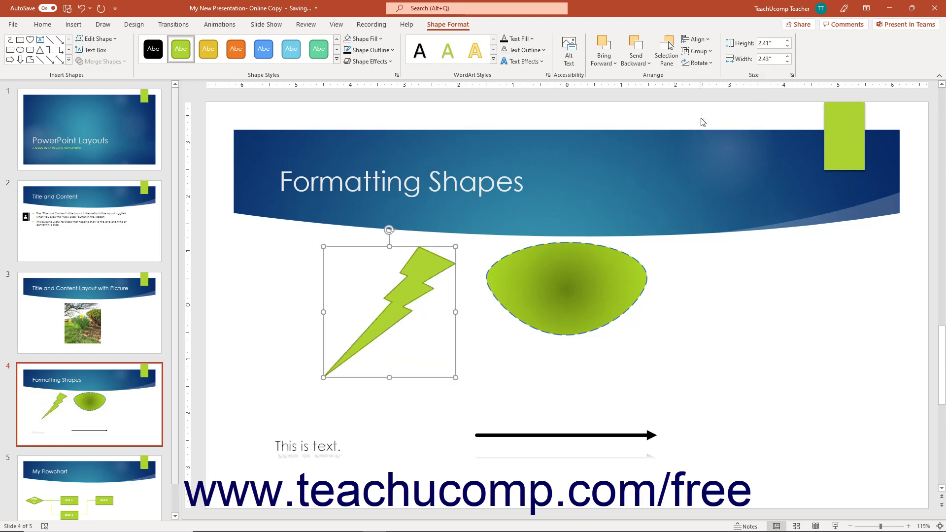